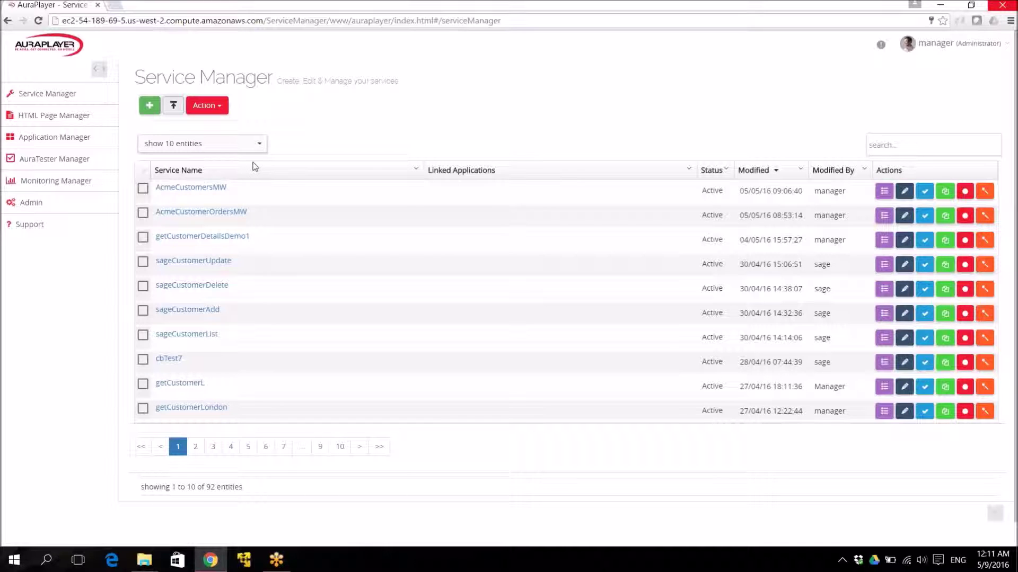
# Open AuraTester Manager from the sidebar to list the existing test cases.
pyautogui.click(53, 160)
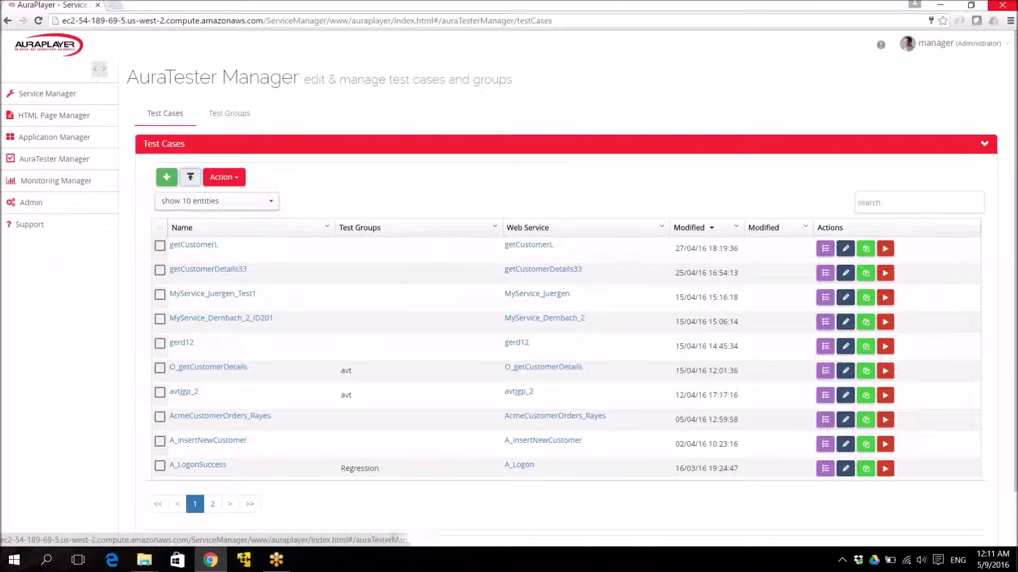
# Create a new test case based on the A_GetCustomerDetails service.
pyautogui.click(167, 177)
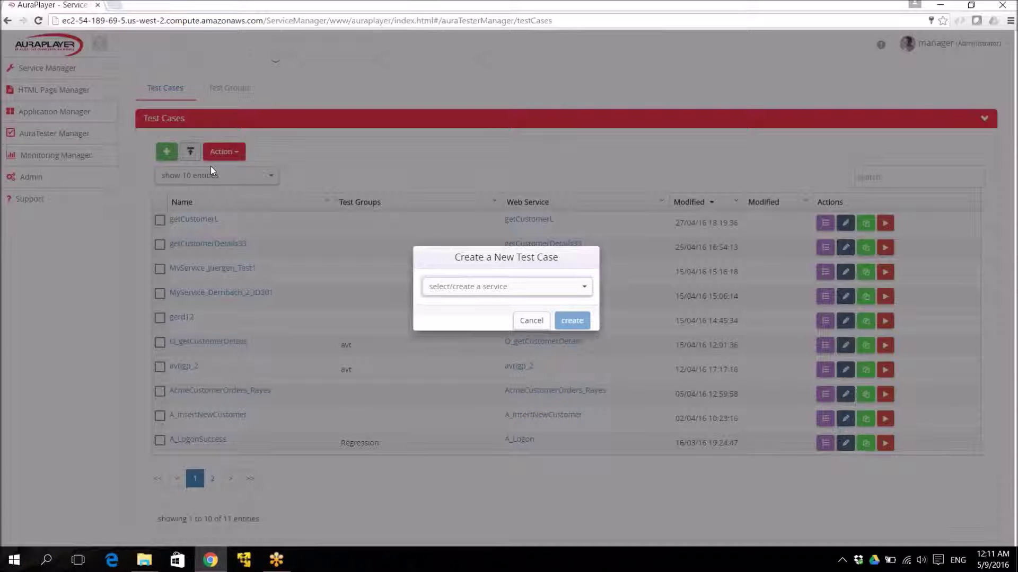
pyautogui.click(583, 288)
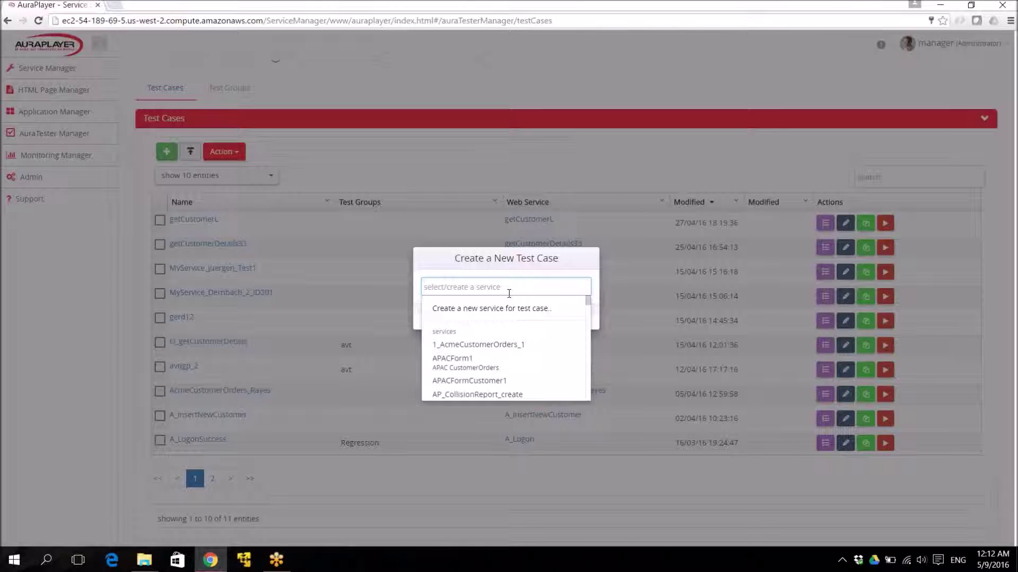
pyautogui.write('get')
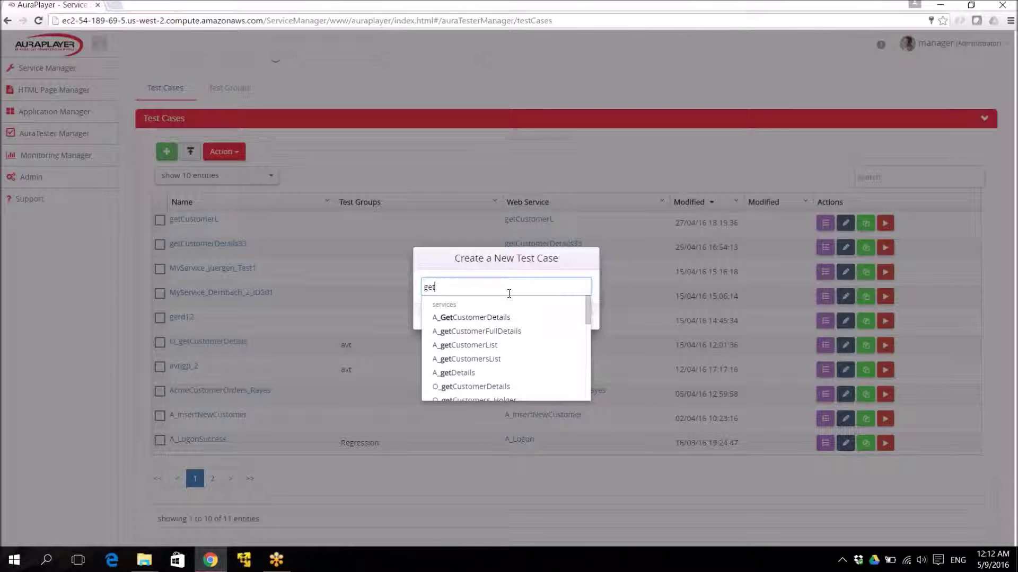
pyautogui.click(490, 317)
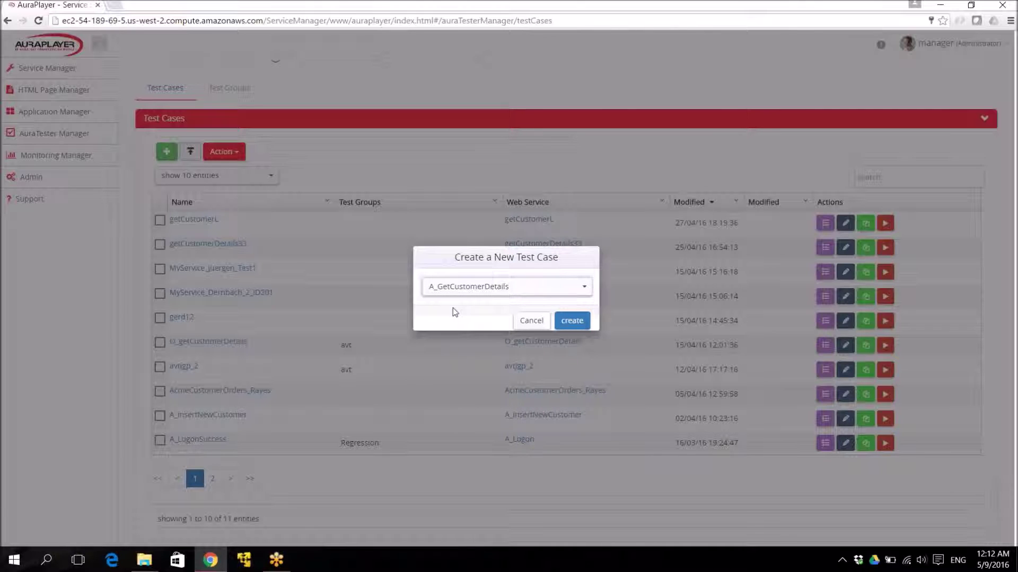
pyautogui.click(570, 320)
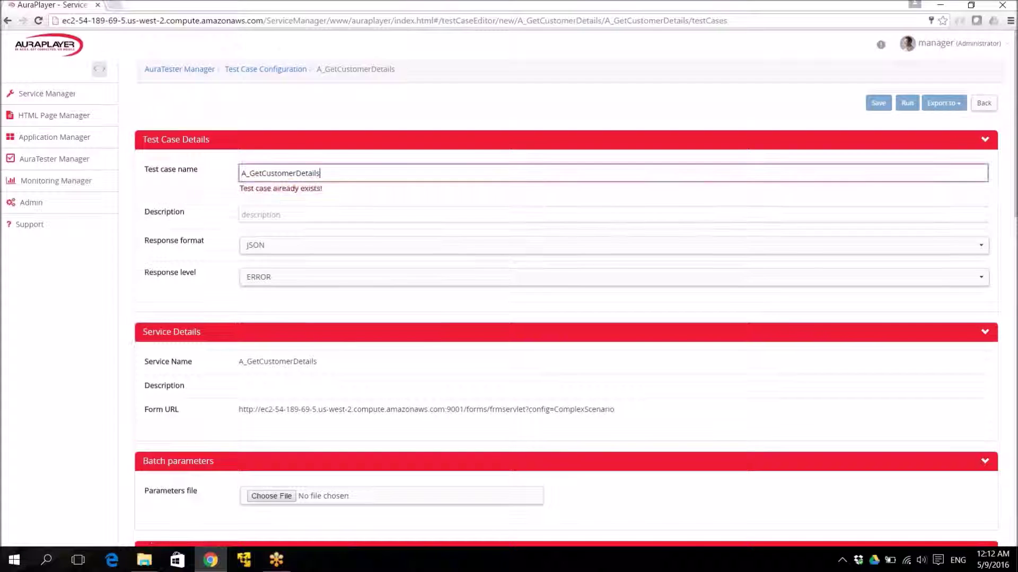
# Rename the test case A_GetCustomerDetails1, keeping JSON response format and ERROR response level.
pyautogui.write('1')
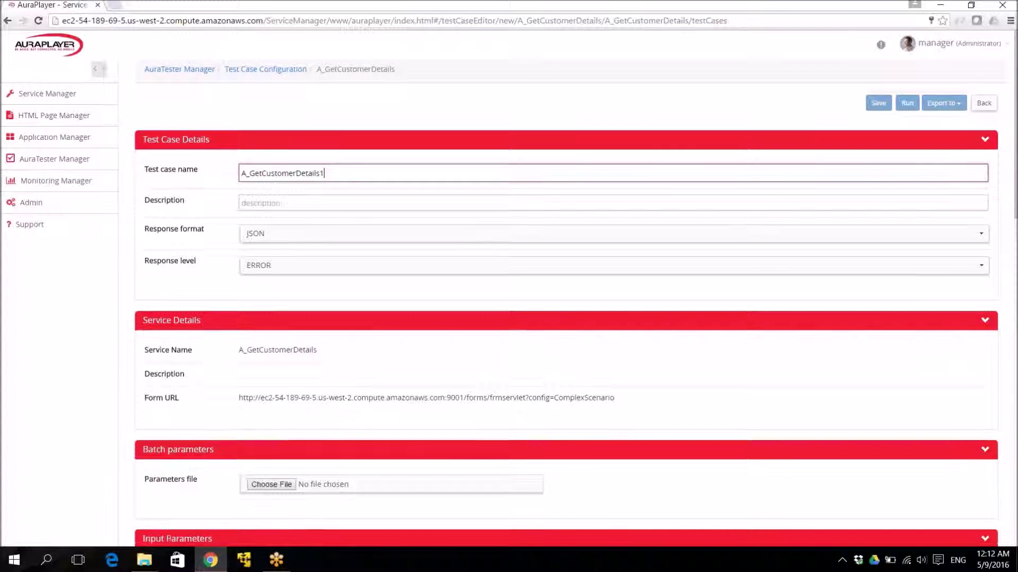
pyautogui.click(322, 203)
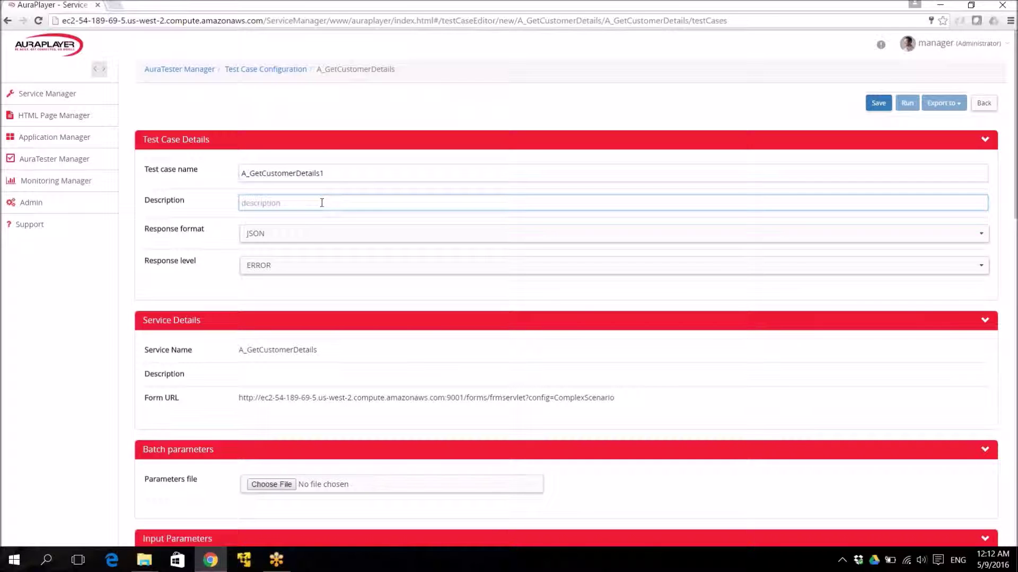
pyautogui.click(302, 237)
pyautogui.click(302, 233)
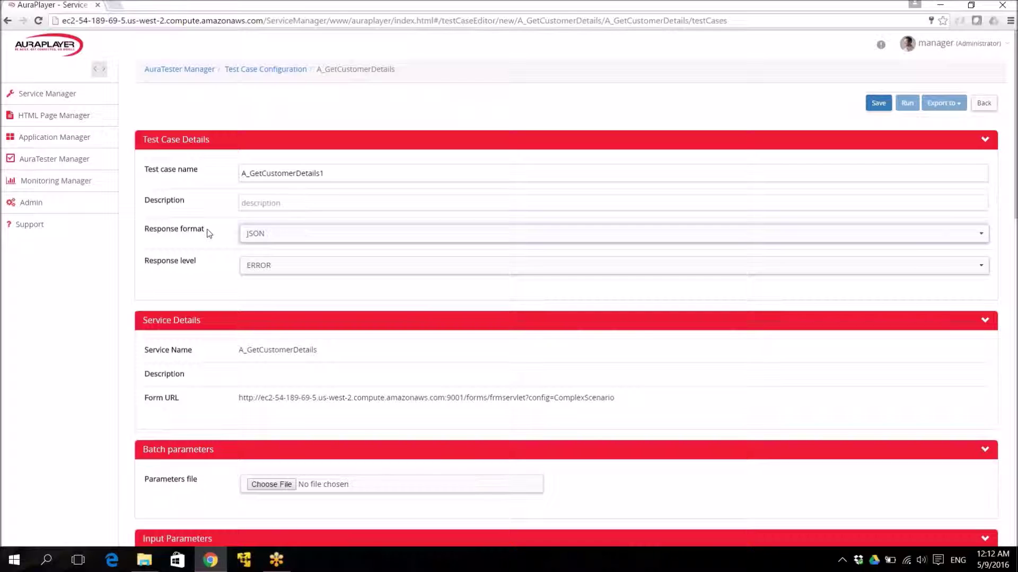
pyautogui.scroll(-2, 206, 230)
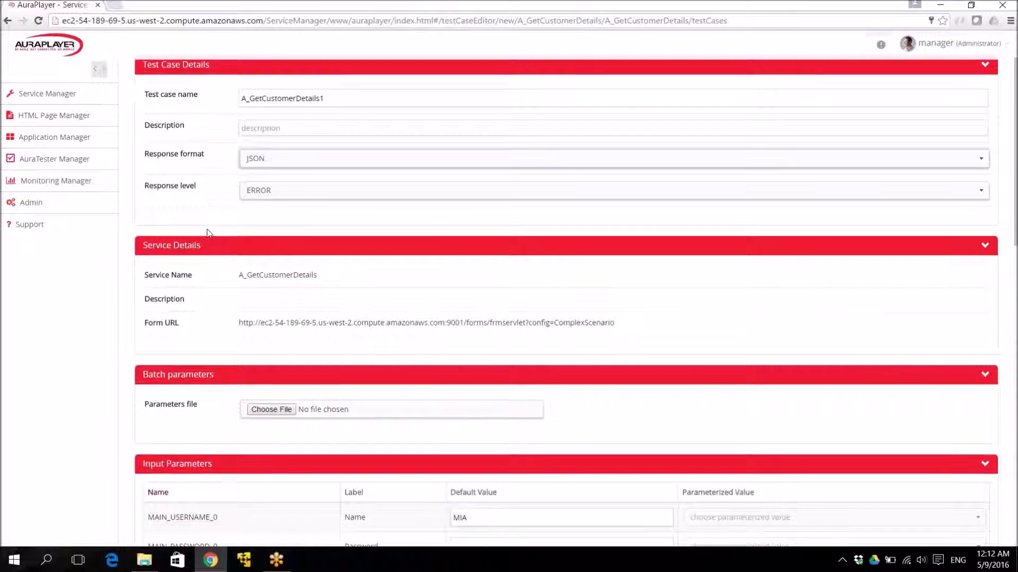
pyautogui.click(311, 194)
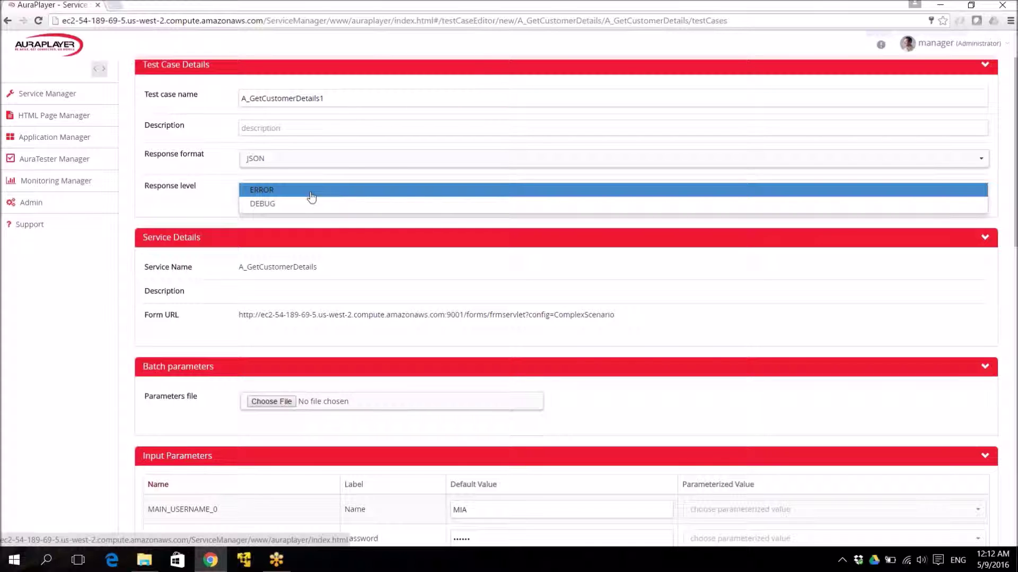
pyautogui.click(275, 207)
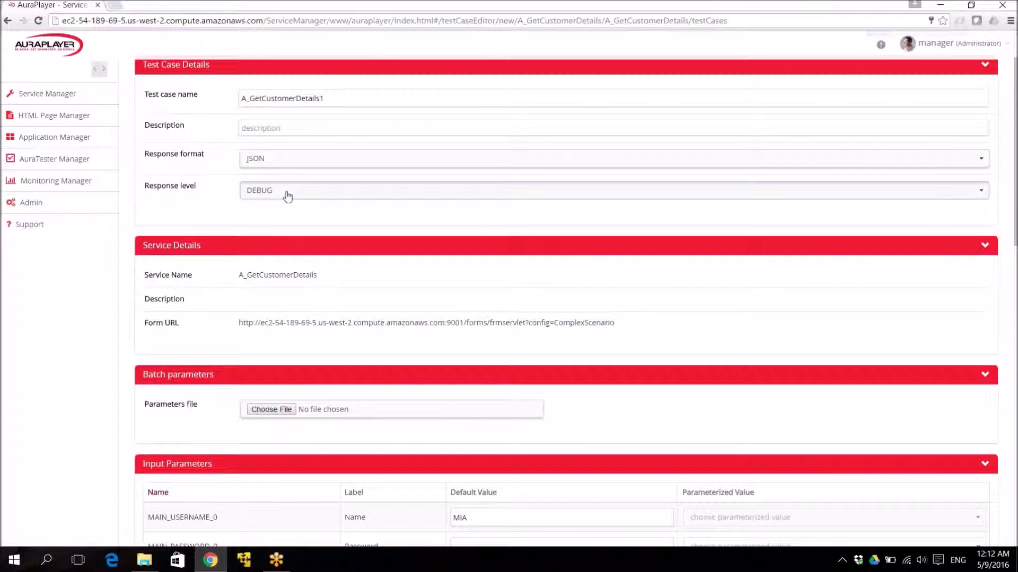
pyautogui.click(283, 193)
pyautogui.click(280, 194)
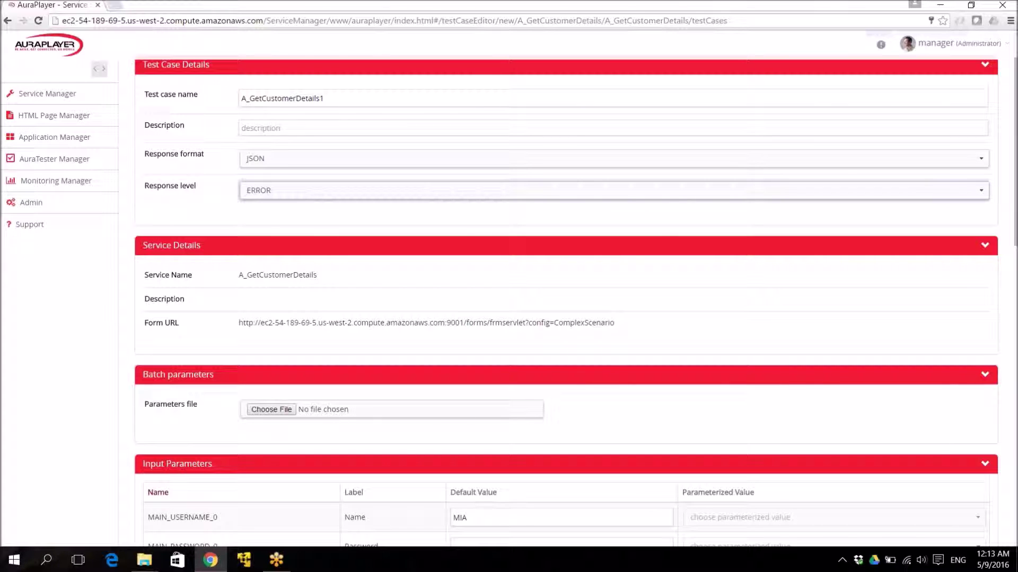
pyautogui.scroll(-2, 307, 223)
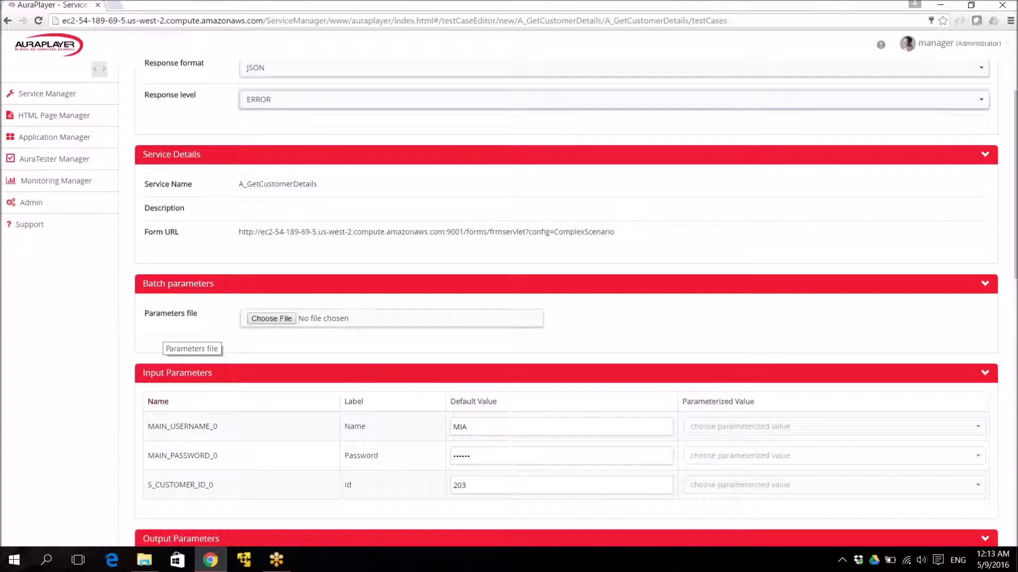
pyautogui.scroll(-3, 185, 329)
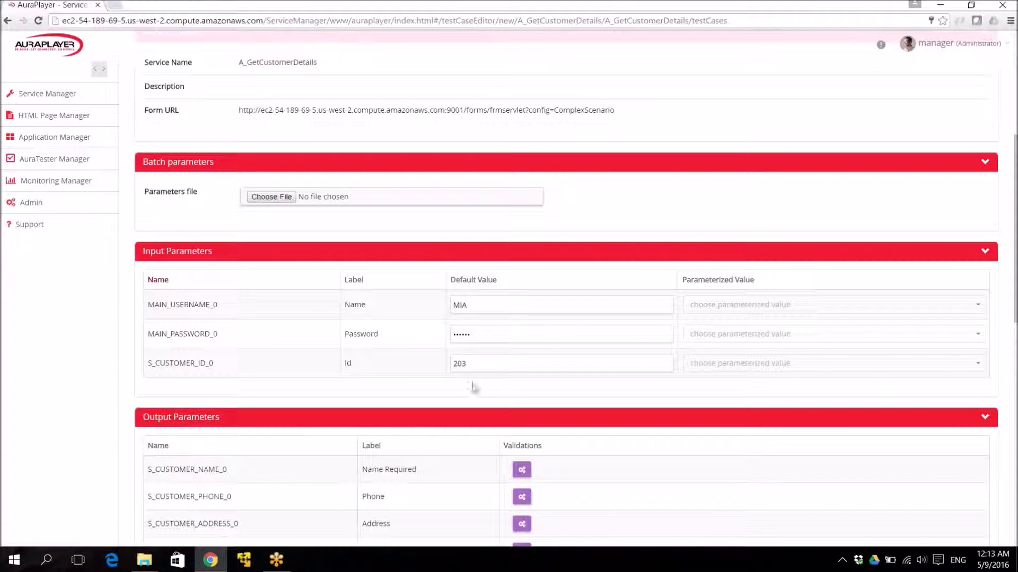
pyautogui.click(488, 305)
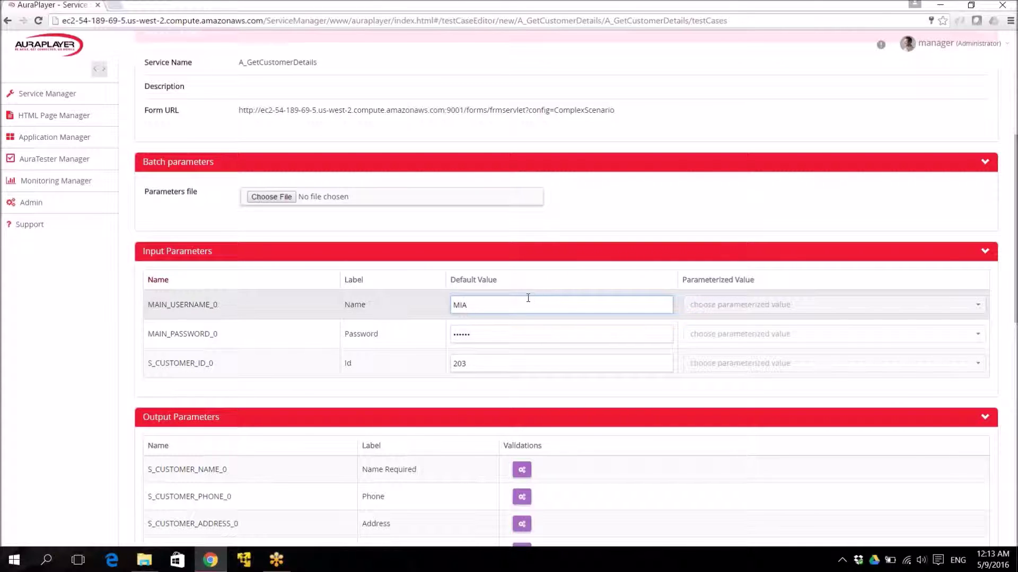
pyautogui.click(516, 334)
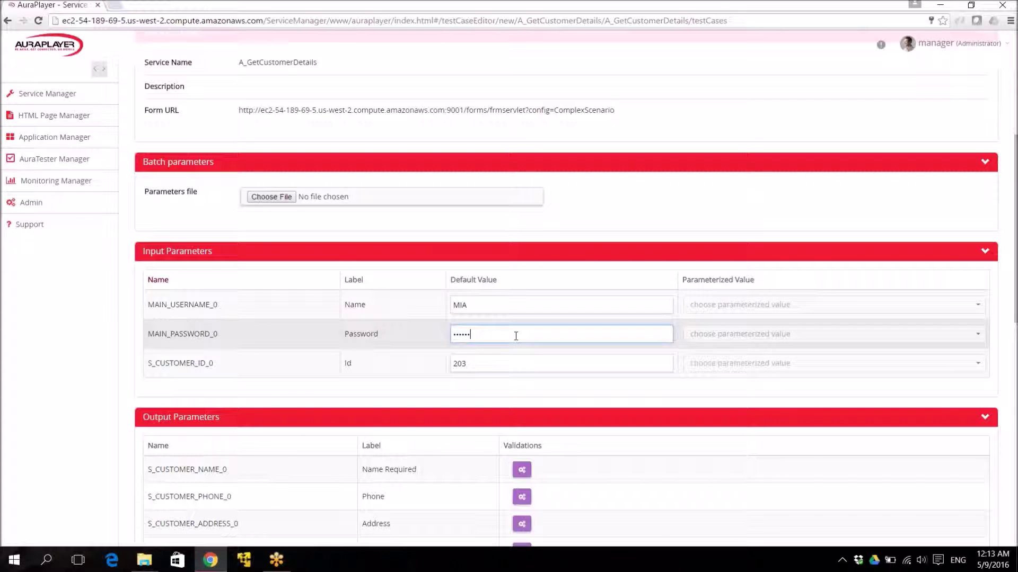
pyautogui.click(494, 366)
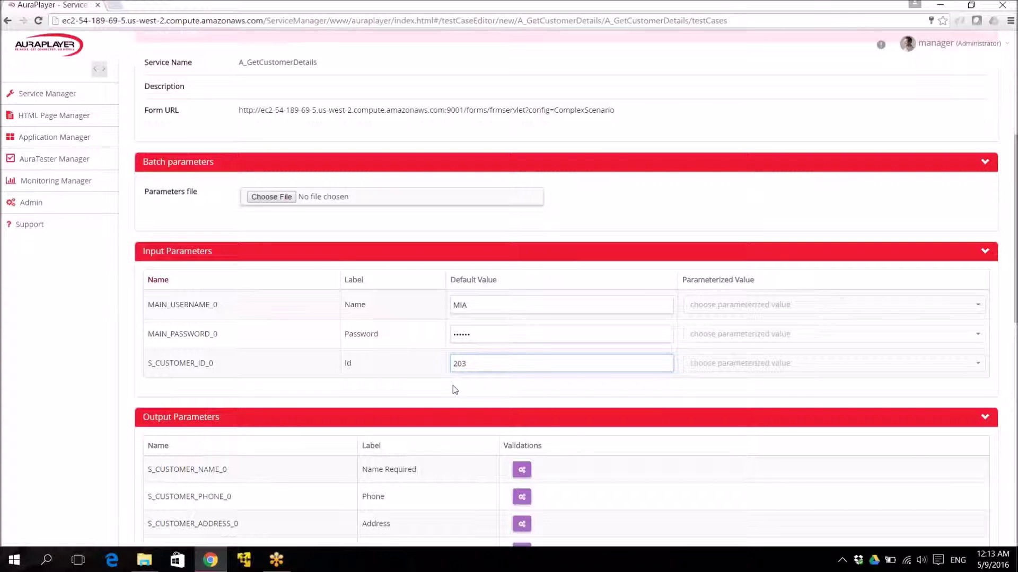
pyautogui.scroll(-1, 452, 386)
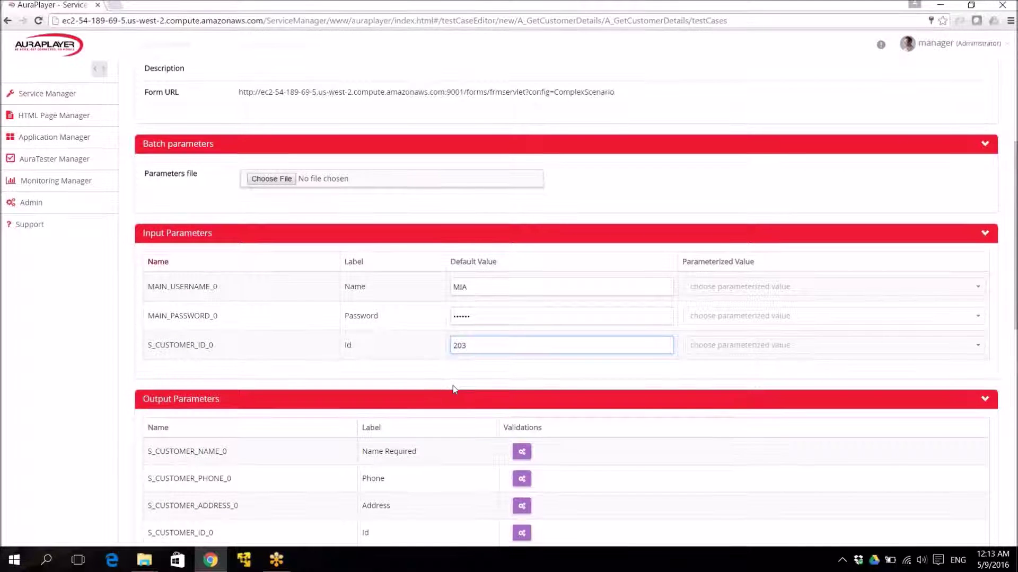
pyautogui.scroll(-3, 452, 386)
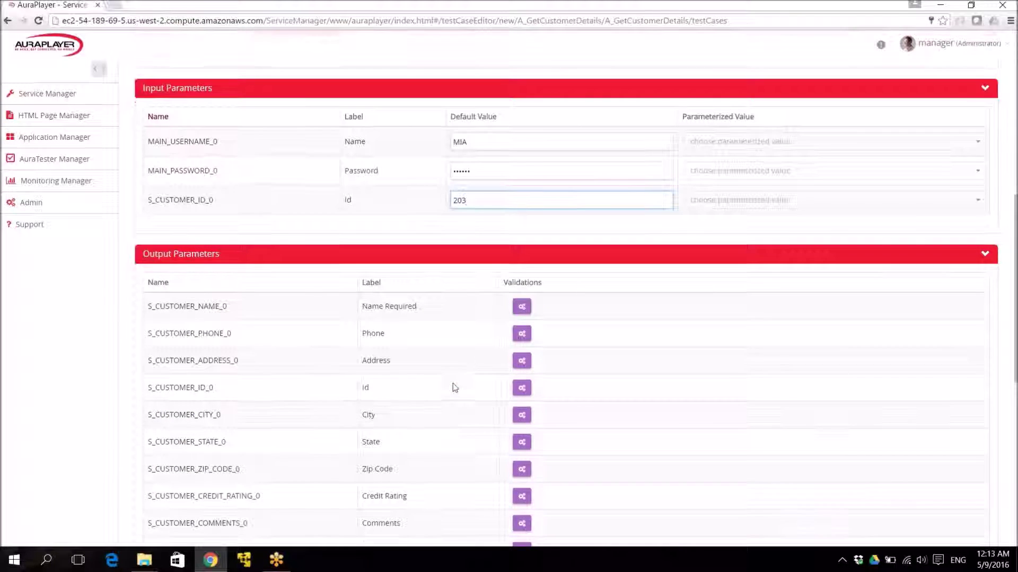
pyautogui.scroll(-1, 453, 383)
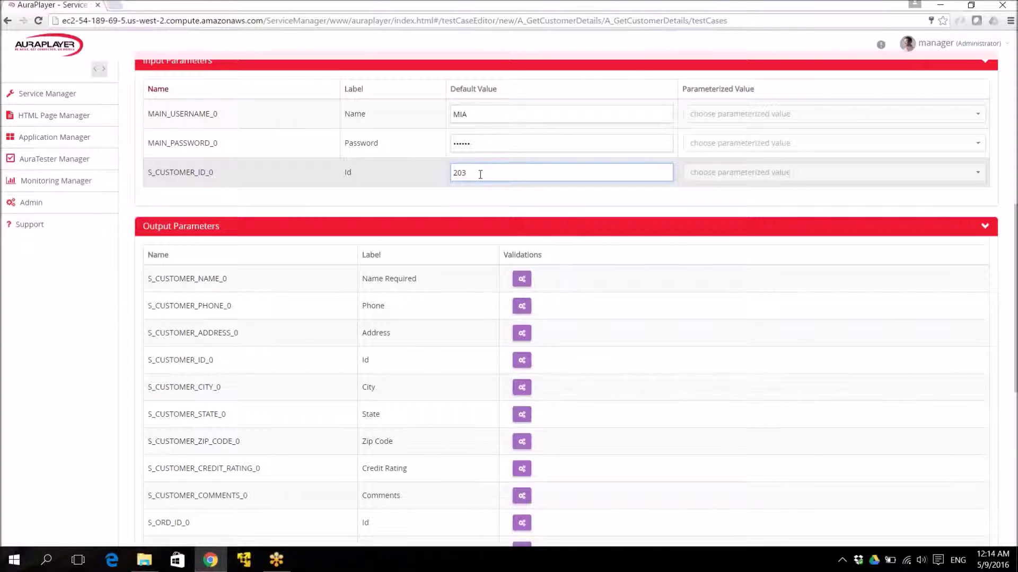
pyautogui.click(520, 279)
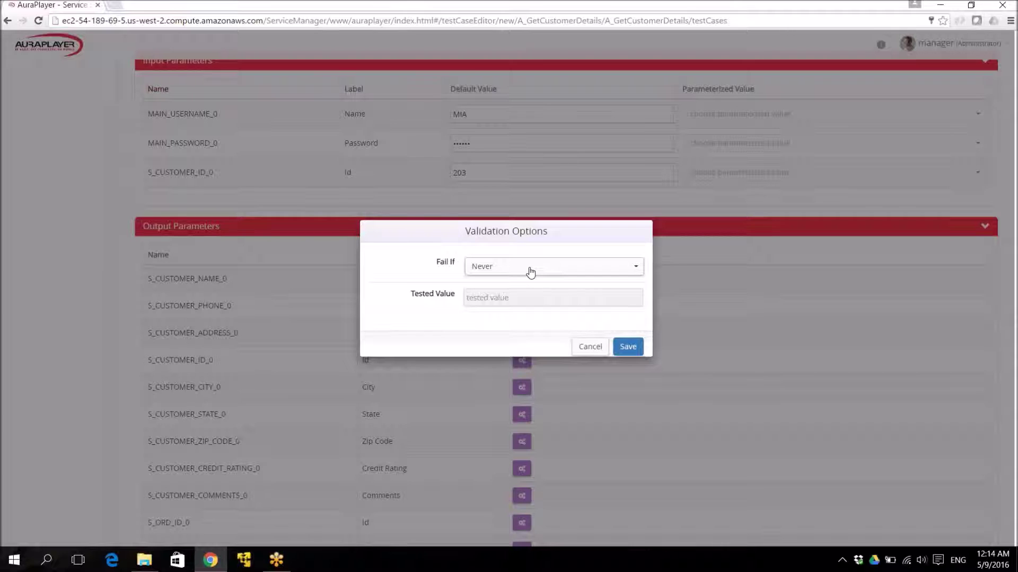
pyautogui.click(530, 267)
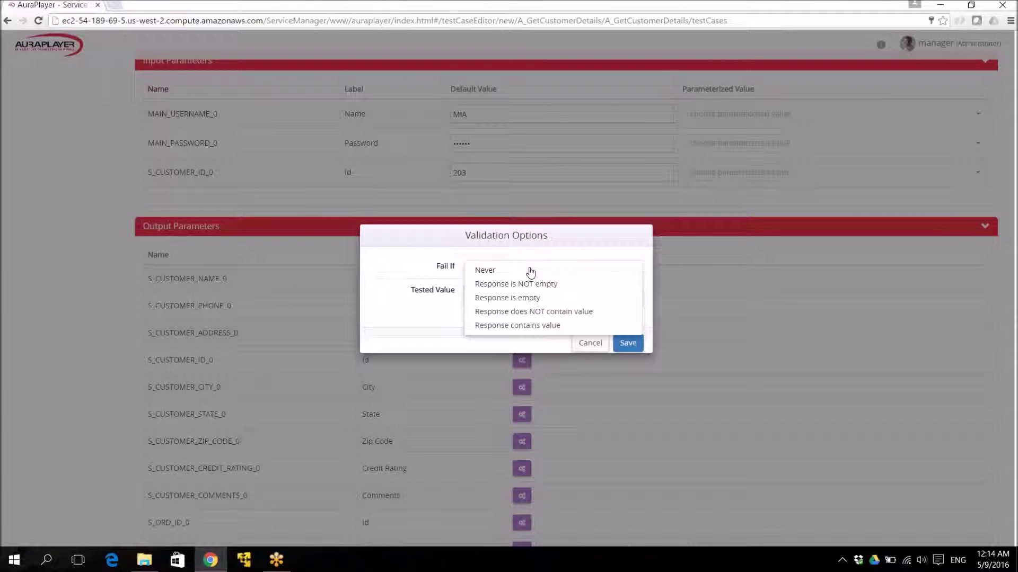
pyautogui.click(554, 297)
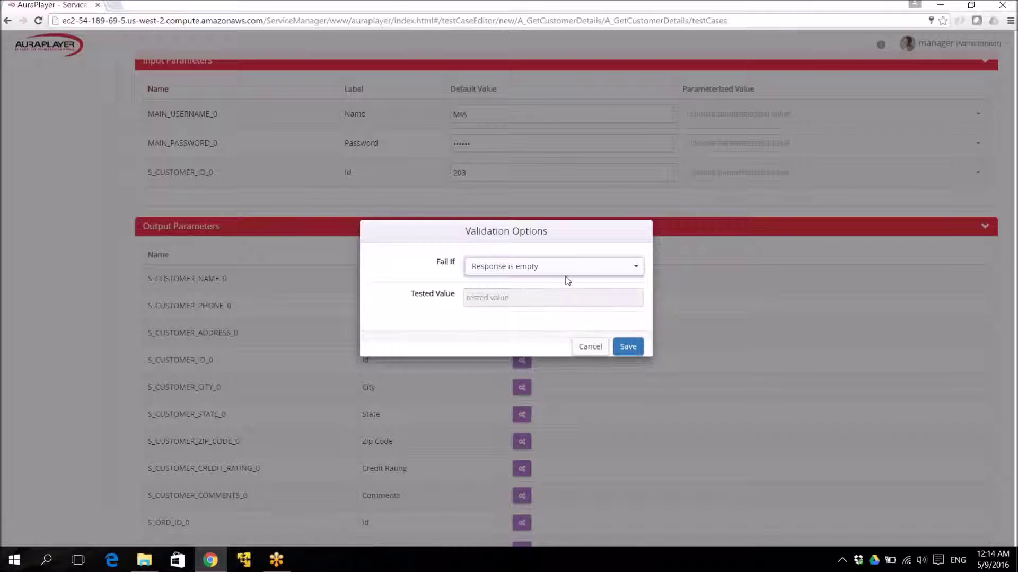
pyautogui.click(586, 266)
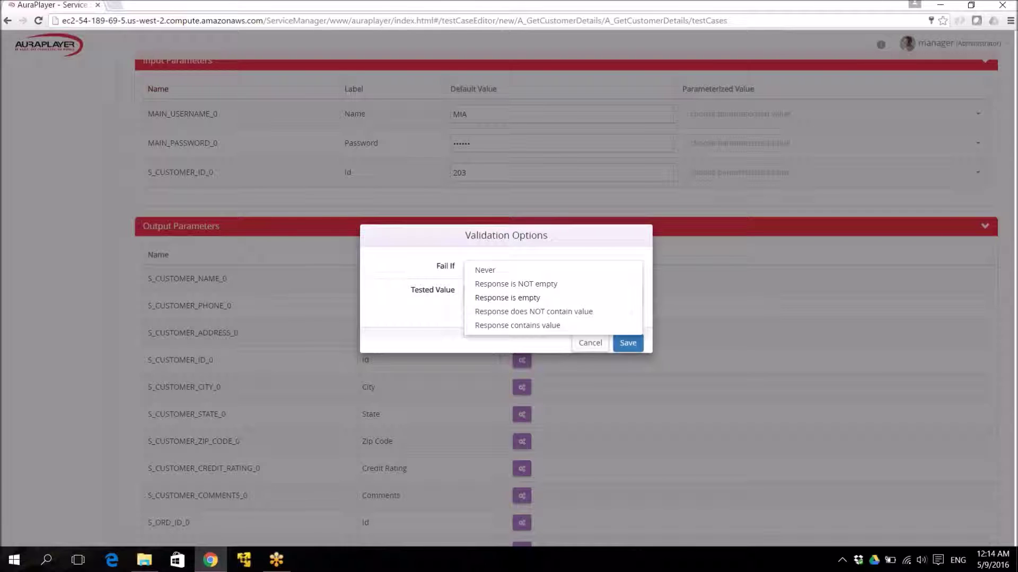
pyautogui.click(546, 316)
pyautogui.click(539, 299)
pyautogui.write('Delhi')
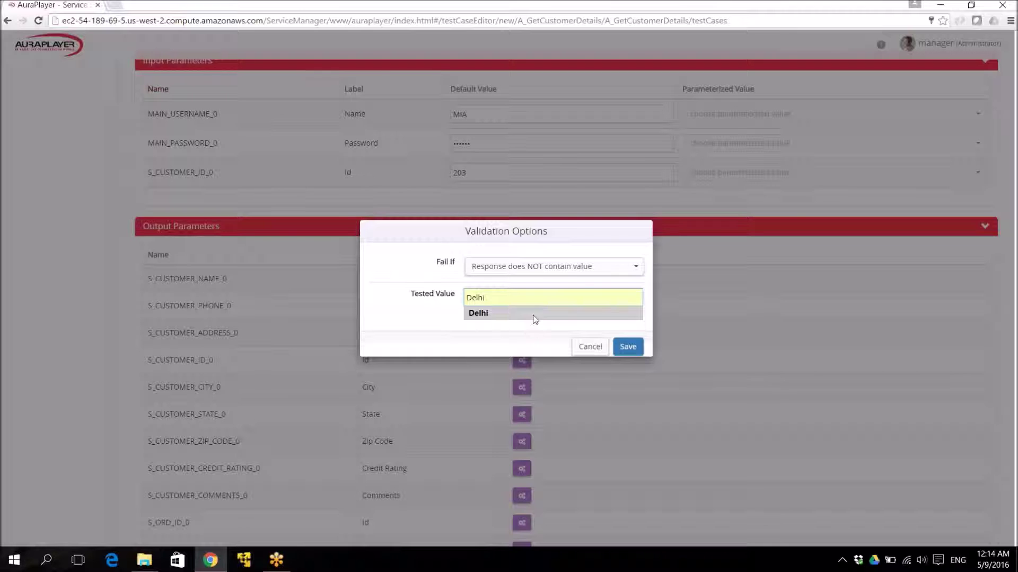
pyautogui.click(532, 315)
pyautogui.click(627, 347)
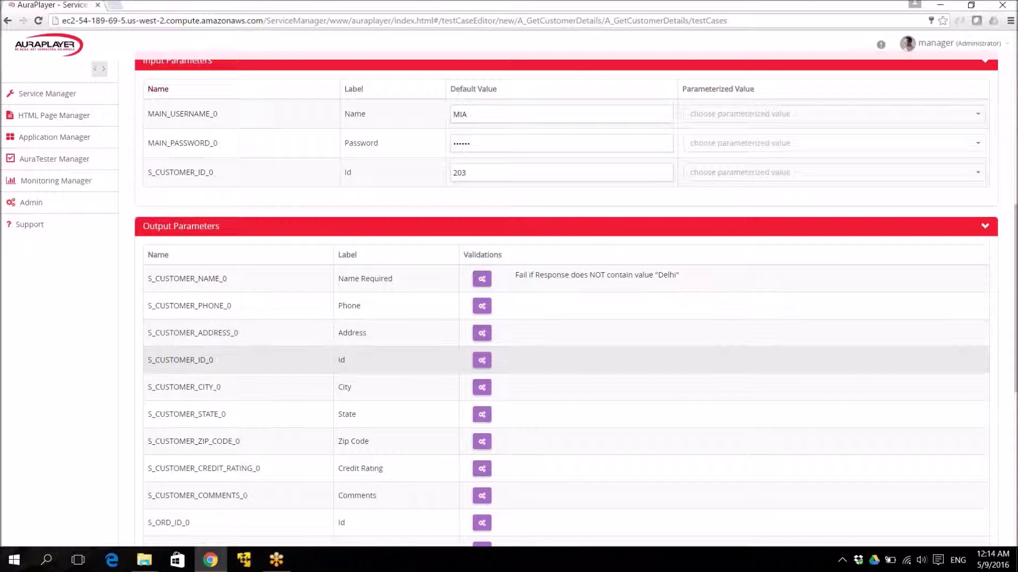
pyautogui.scroll(-4, 565, 318)
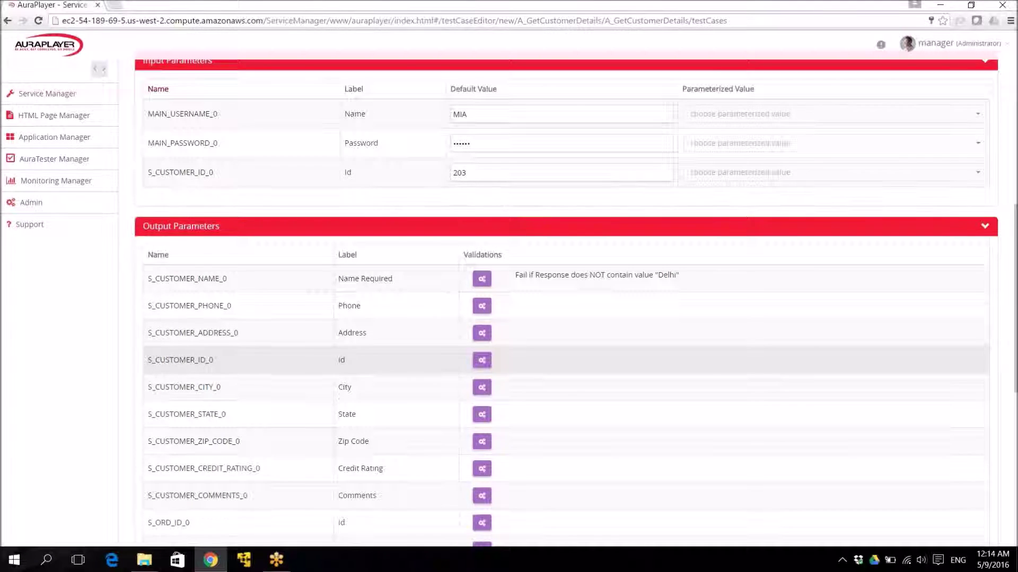
pyautogui.scroll(-3, 565, 318)
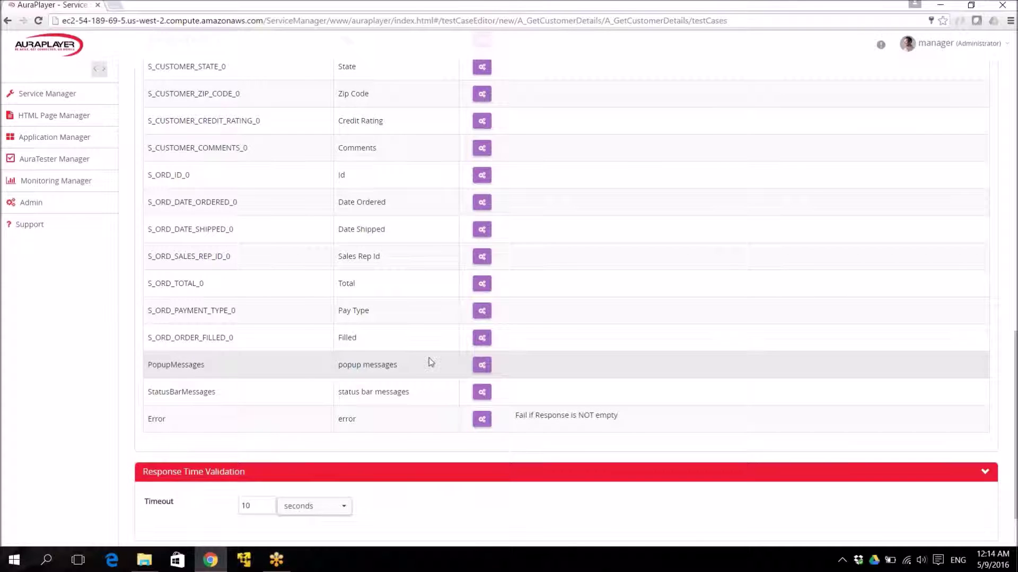
# Add a 'Fail if Response is NOT empty' validation to the PopupMessages output.
pyautogui.click(482, 369)
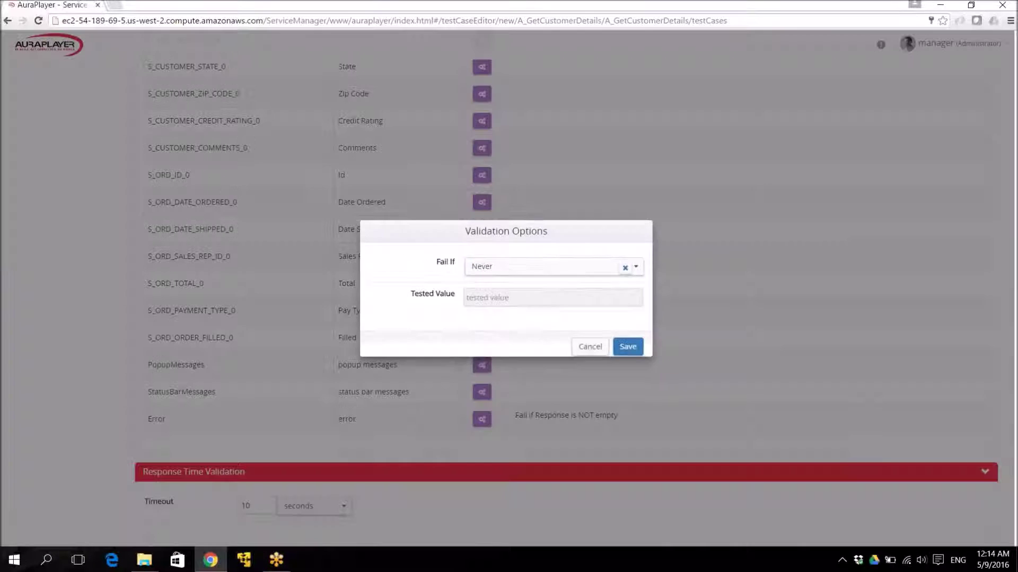
pyautogui.click(568, 273)
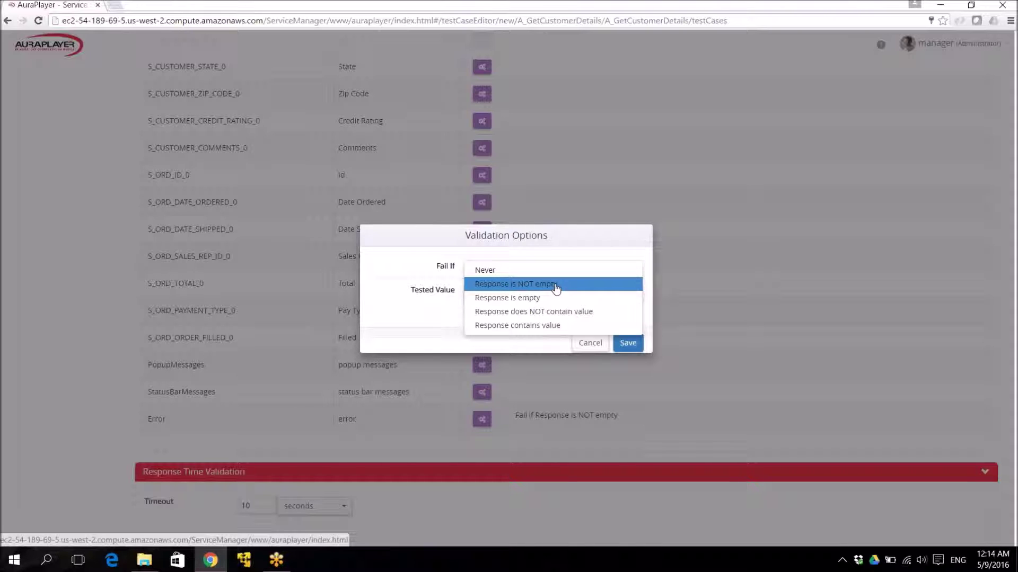
pyautogui.click(555, 288)
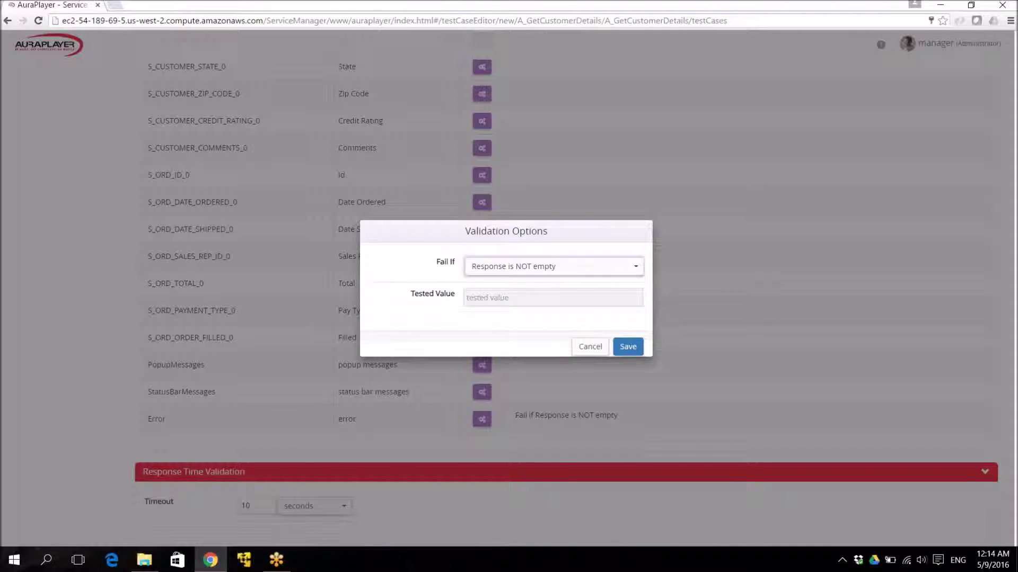
pyautogui.click(635, 352)
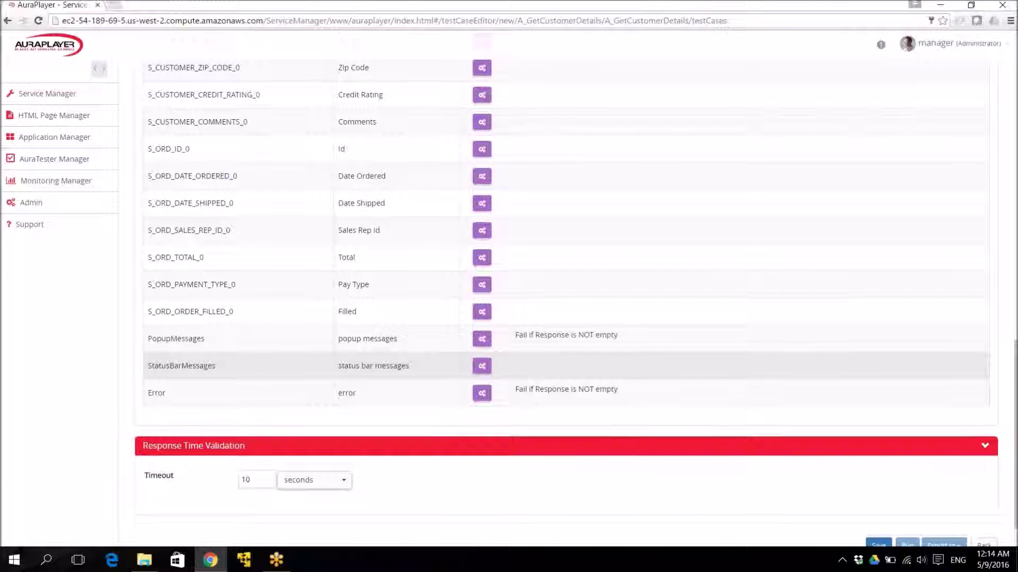
# Change the timeout from 10 to 5 seconds and save A_GetCustomerDetails1.
pyautogui.scroll(-1, 520, 358)
pyautogui.click(253, 429)
pyautogui.doubleClick(252, 430)
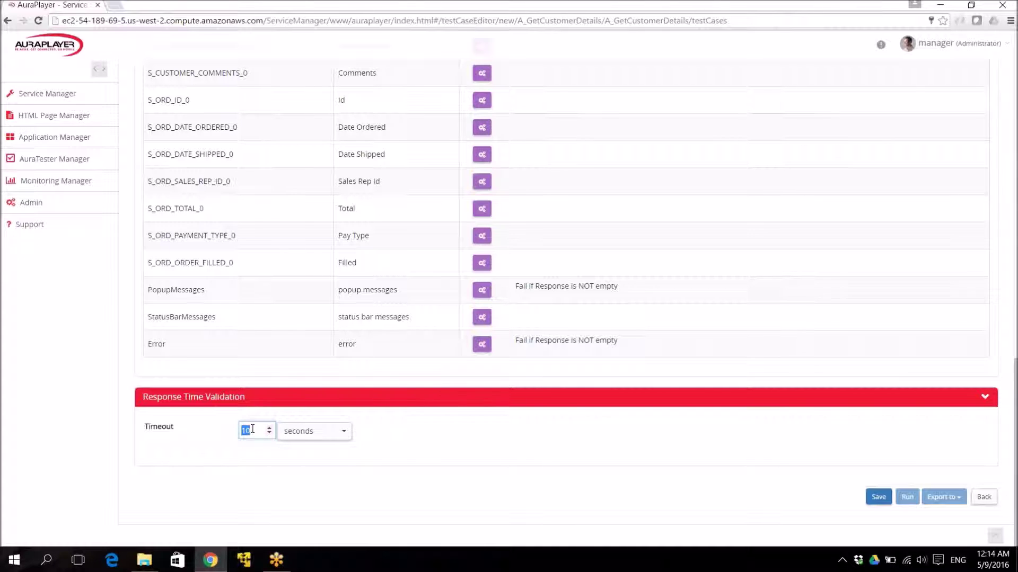
pyautogui.write('5')
pyautogui.click(879, 496)
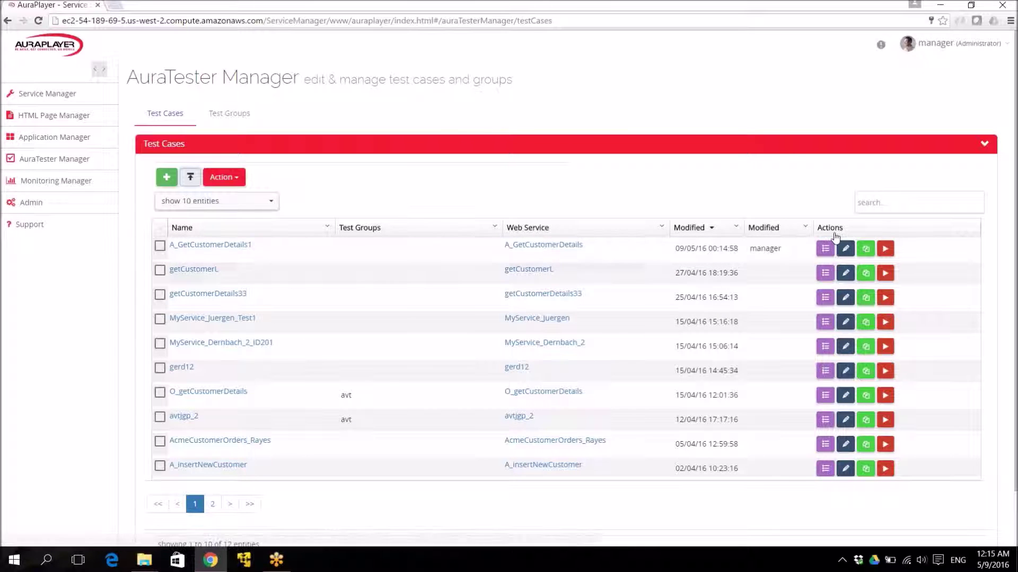
# Run A_GetCustomerDetails1, confirm Success with response time 468, and open its details page.
pyautogui.click(885, 249)
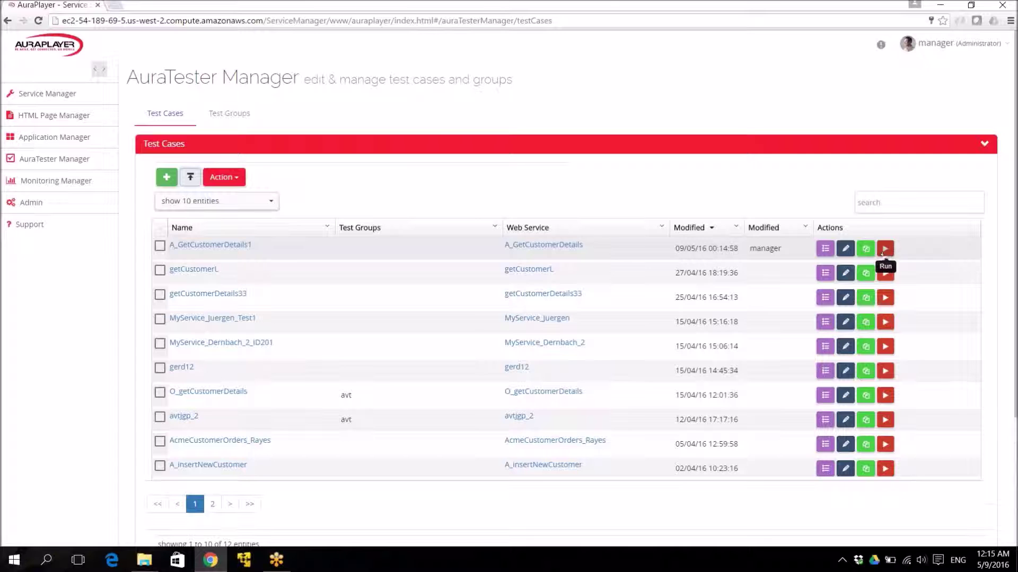
pyautogui.scroll(-1, 561, 370)
pyautogui.scroll(-5, 561, 371)
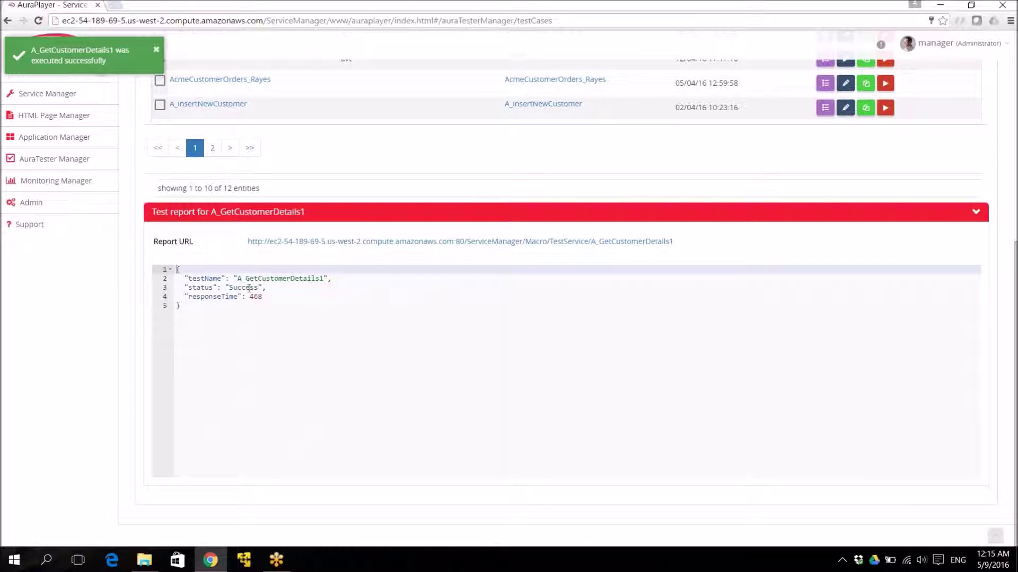
pyautogui.moveTo(250, 296); pyautogui.dragTo(266, 302)
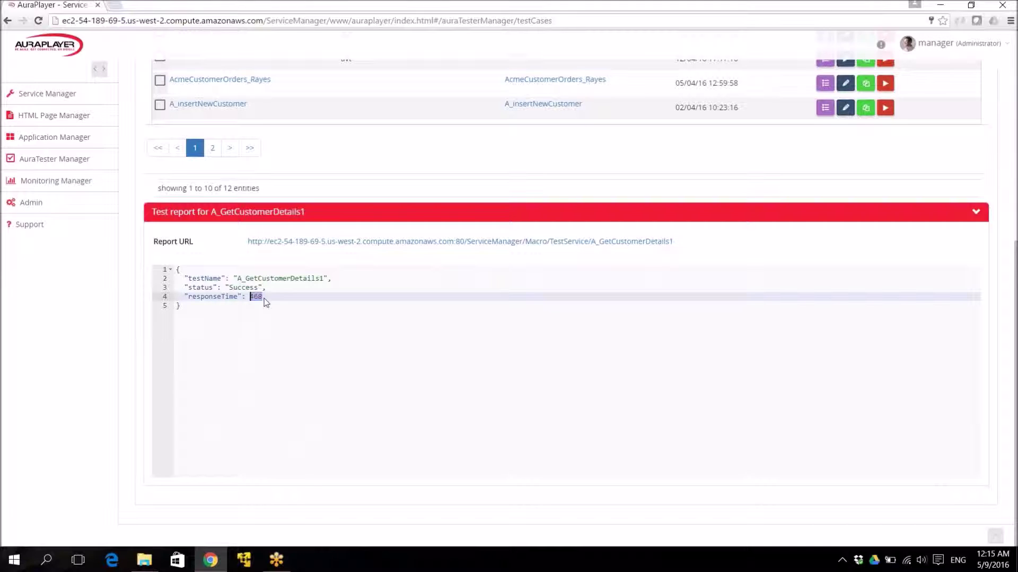
pyautogui.scroll(7, 233, 258)
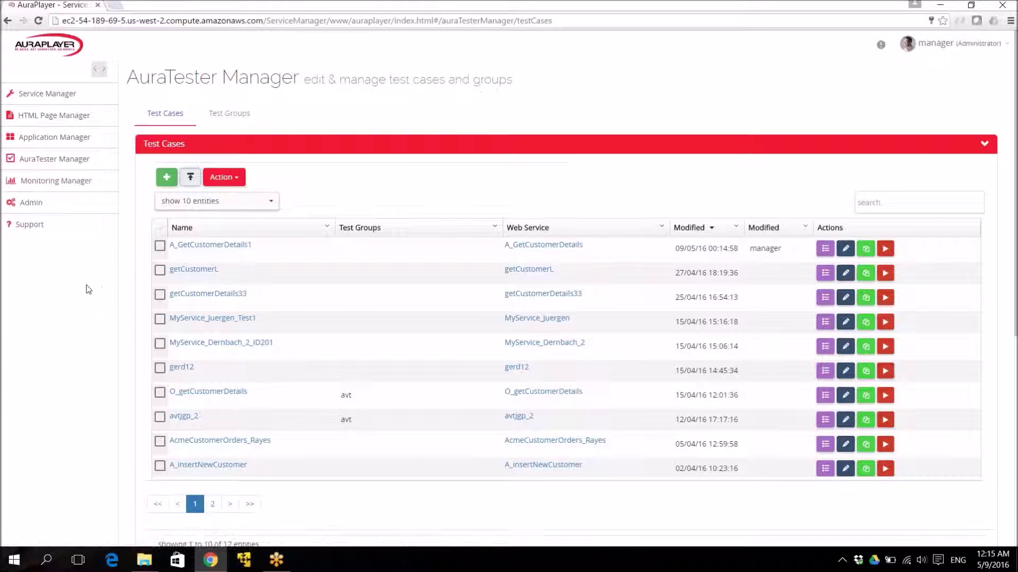
pyautogui.scroll(-1, 87, 289)
pyautogui.click(241, 197)
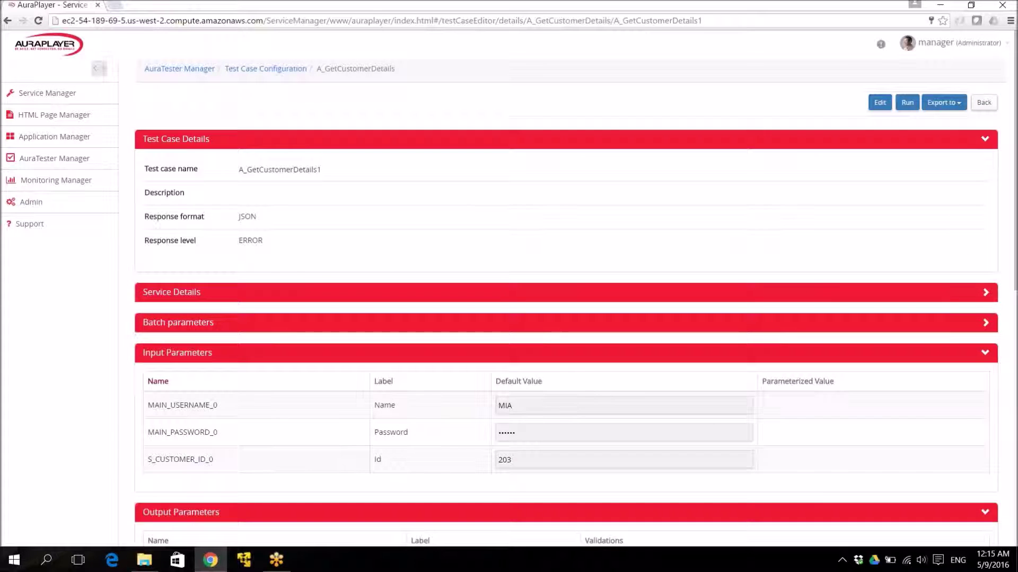
# Review the service details and the Junit/WebLOAD export options, then go back to the list.
pyautogui.click(204, 293)
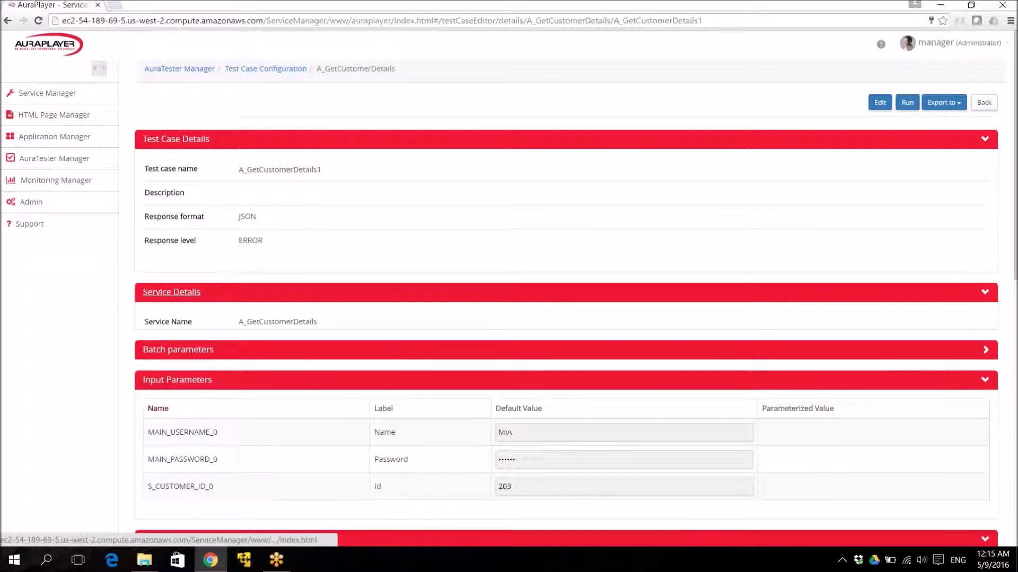
pyautogui.scroll(-4, 576, 291)
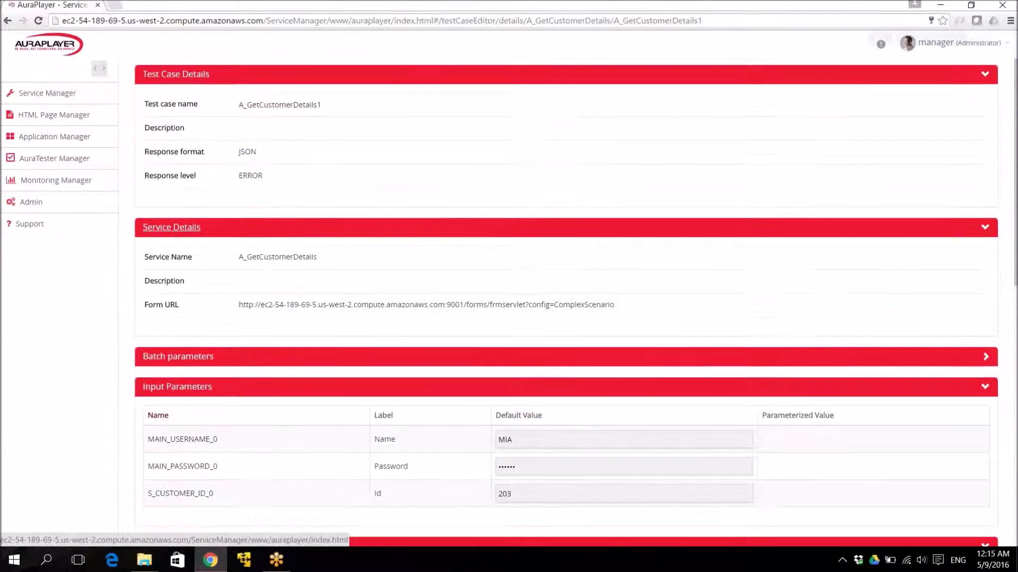
pyautogui.scroll(4, 576, 291)
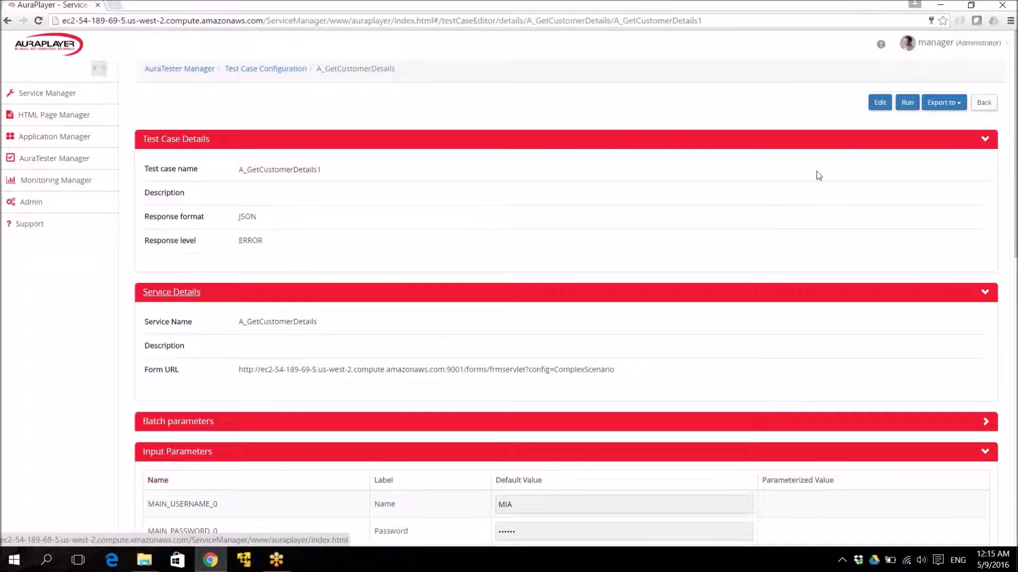
pyautogui.click(951, 102)
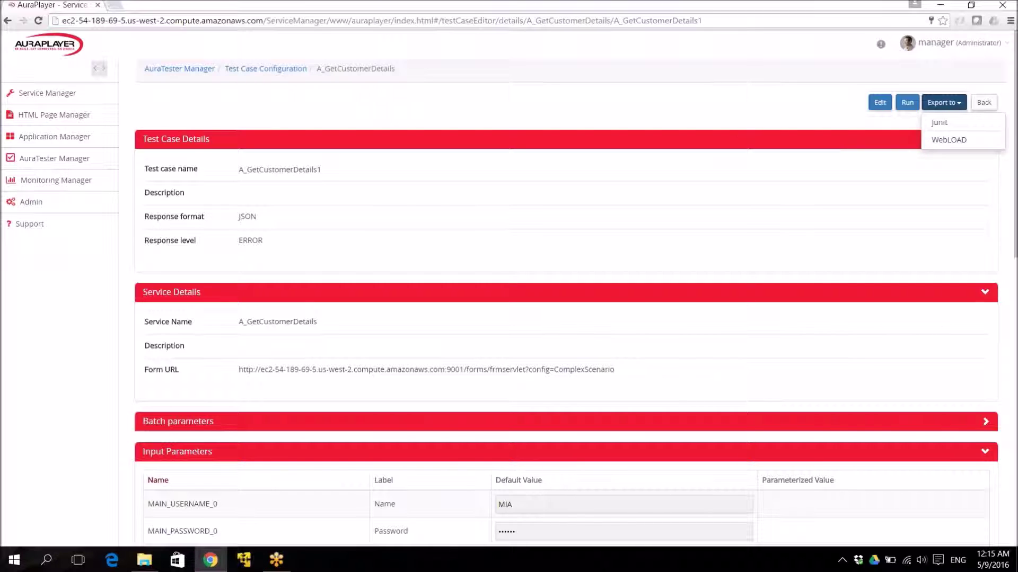
pyautogui.click(984, 103)
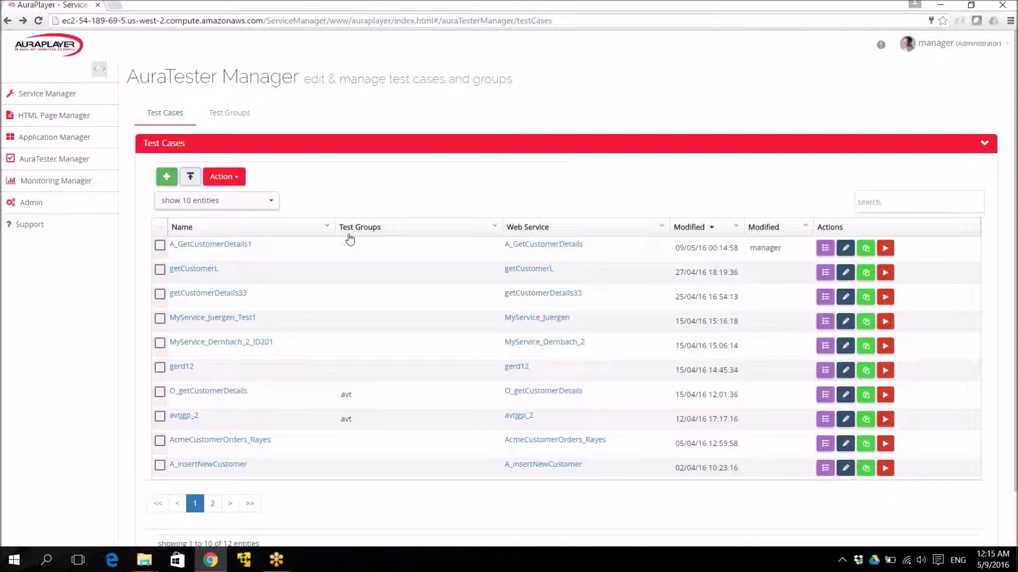
# Open the Regression test group from Test Group Manager in edit mode.
pyautogui.click(230, 117)
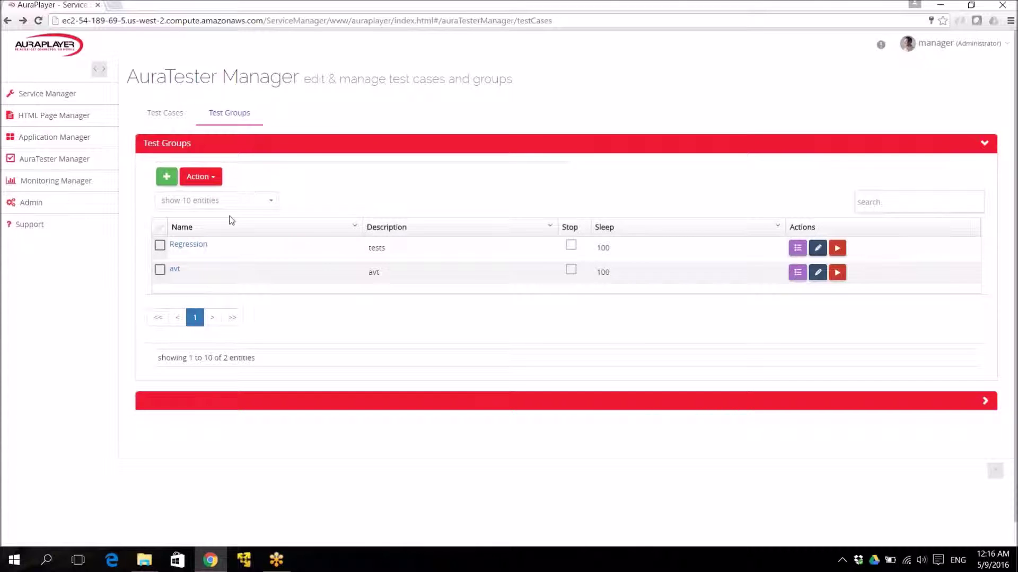
pyautogui.click(188, 245)
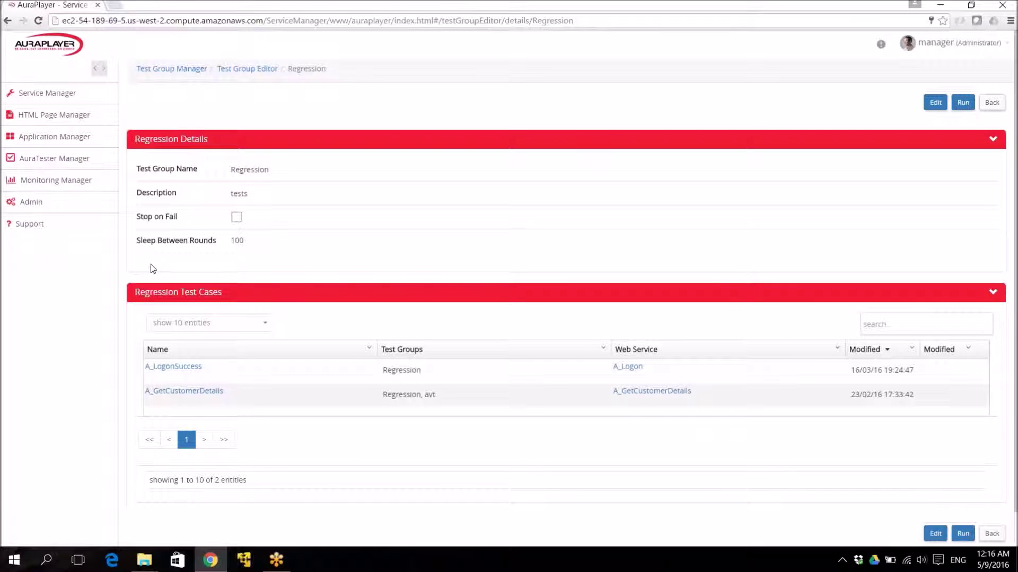
pyautogui.click(935, 103)
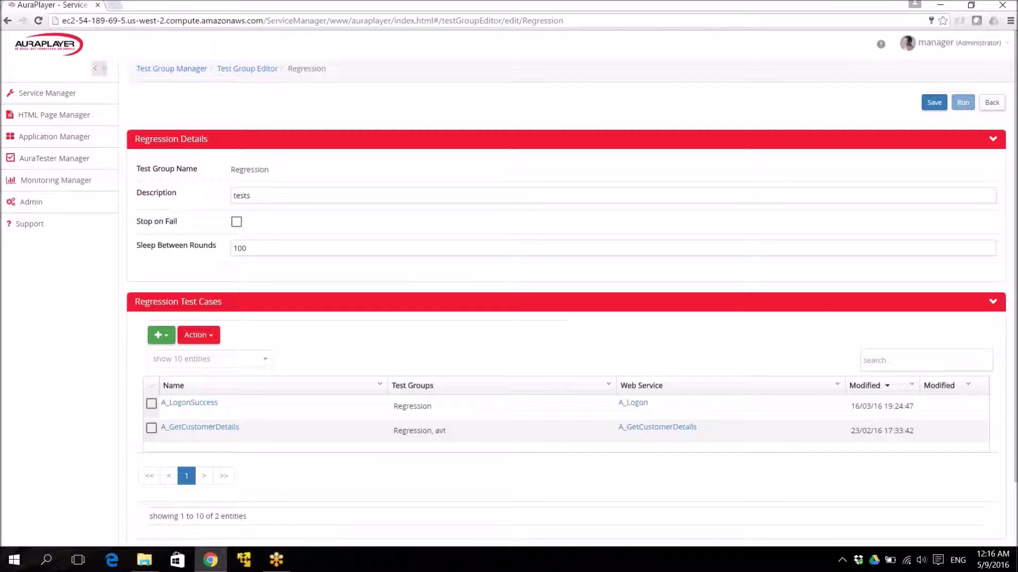
# Browse existing test cases to add, then cancel and leave the editor discarding changes.
pyautogui.click(163, 335)
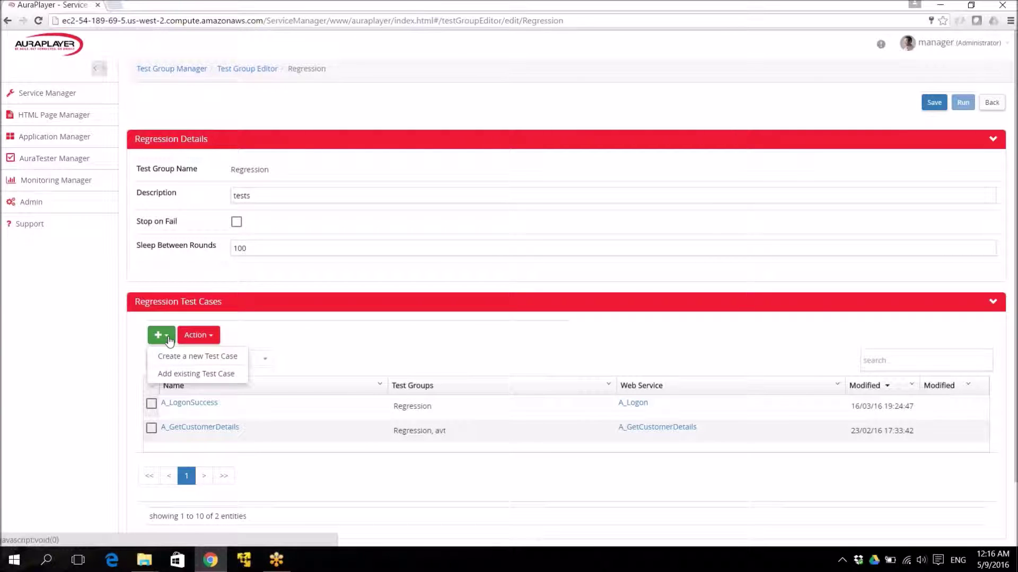
pyautogui.click(170, 377)
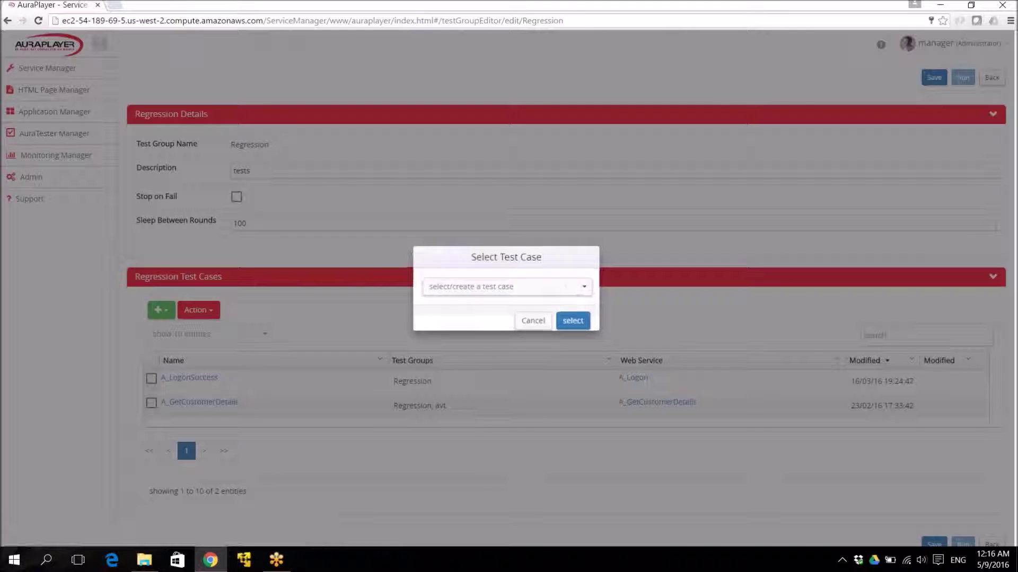
pyautogui.click(568, 291)
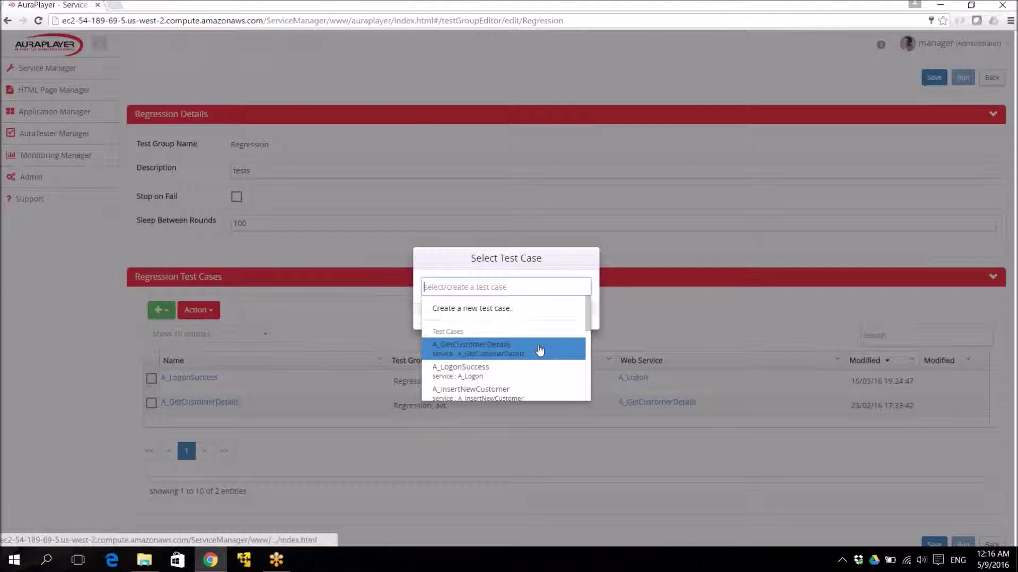
pyautogui.scroll(-2, 530, 344)
pyautogui.scroll(1, 540, 349)
pyautogui.scroll(2, 540, 350)
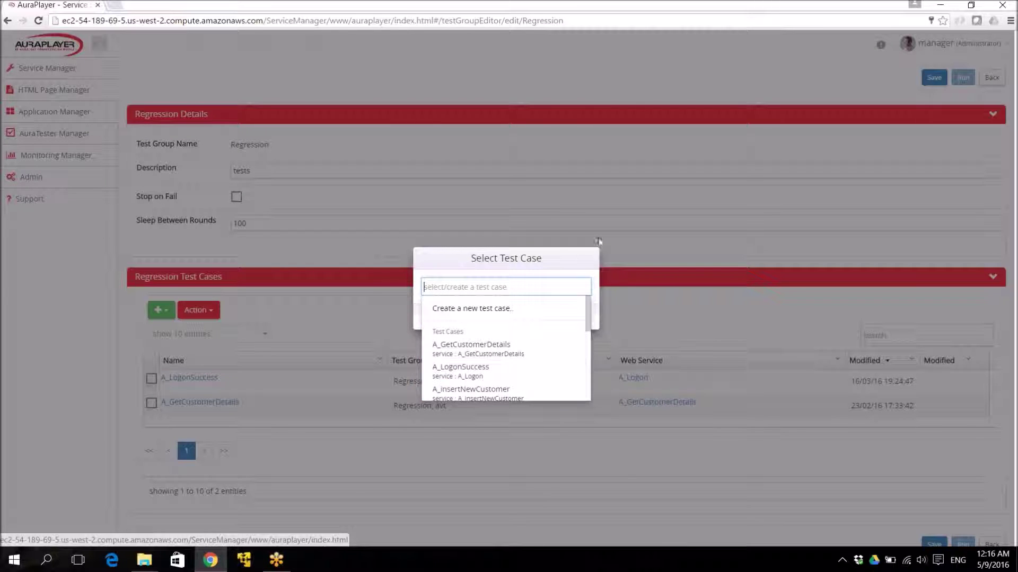
pyautogui.click(571, 253)
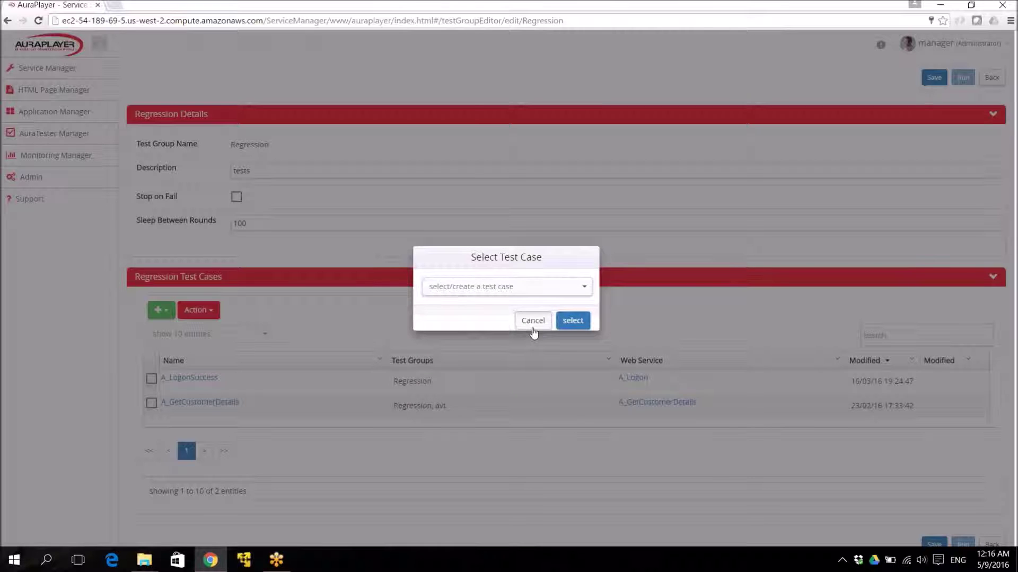
pyautogui.click(532, 321)
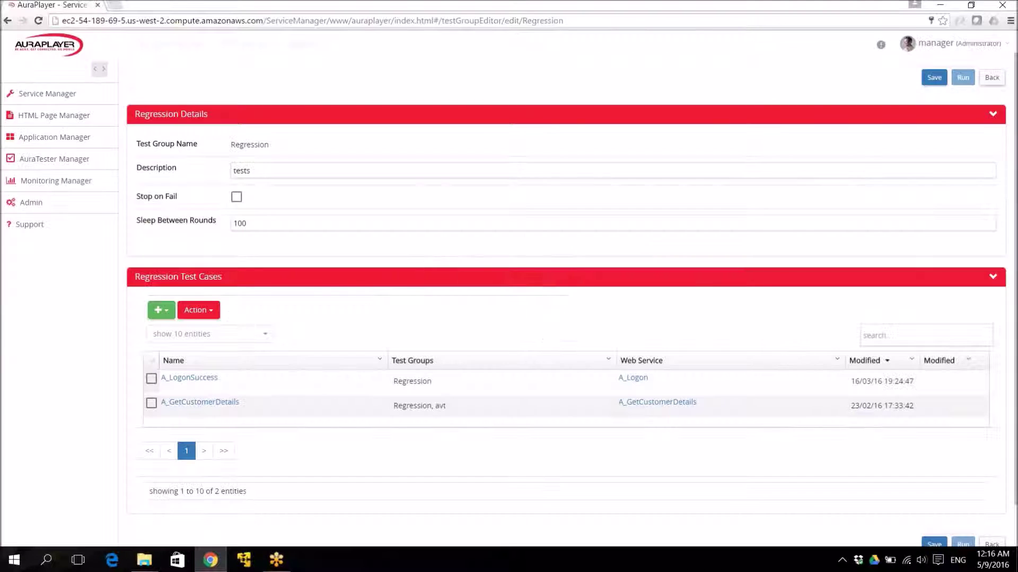
pyautogui.click(994, 83)
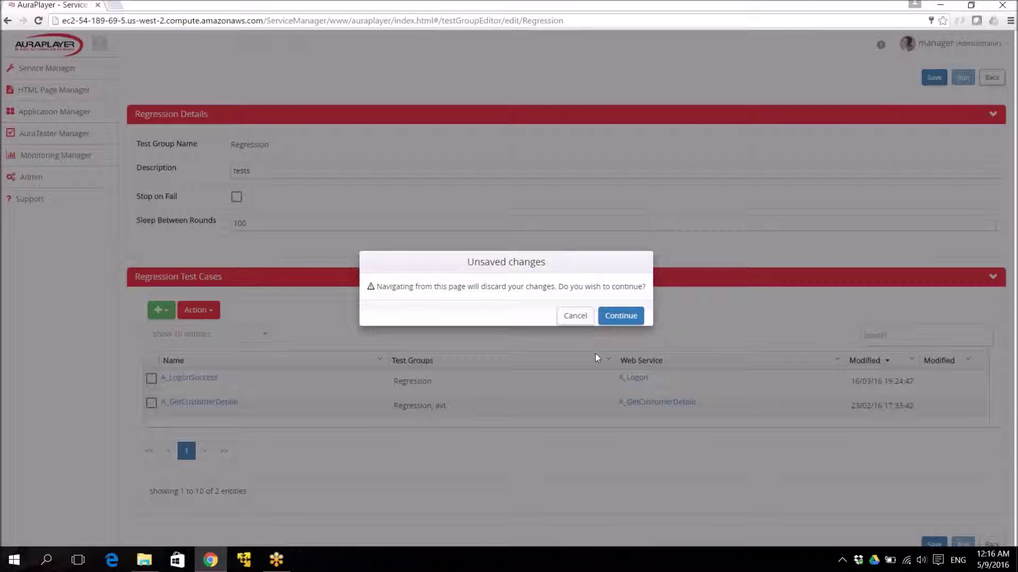
pyautogui.click(620, 316)
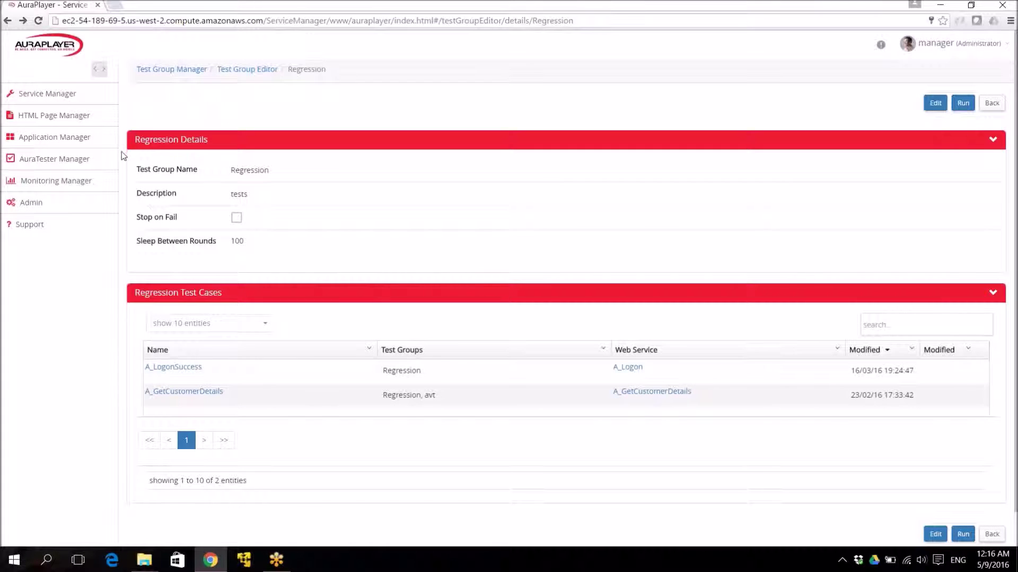
# Select A_GetCustomerDetails1, getCustomerL, getCustomerDetails33 and MyService_Juergen_Test1 in AuraTester Manager.
pyautogui.click(83, 170)
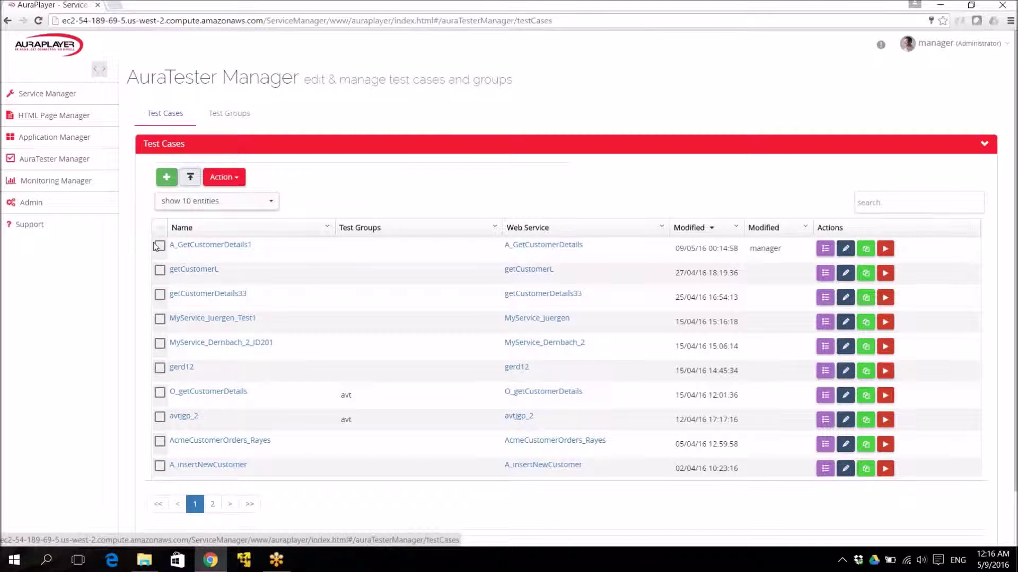
pyautogui.click(159, 246)
pyautogui.click(159, 270)
pyautogui.click(160, 294)
pyautogui.click(160, 319)
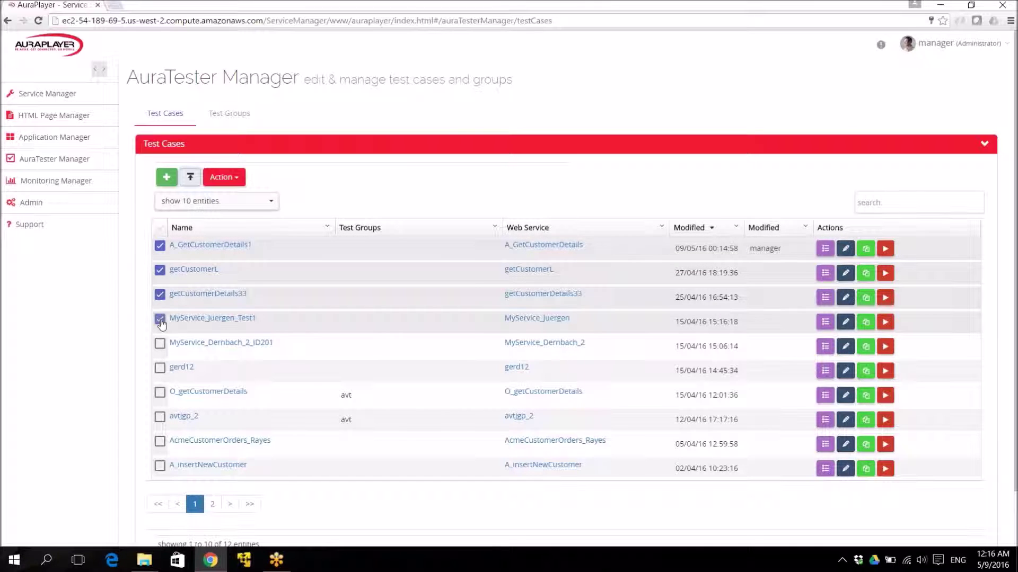
# Add the four selected test cases to the Regression group and save it.
pyautogui.click(223, 177)
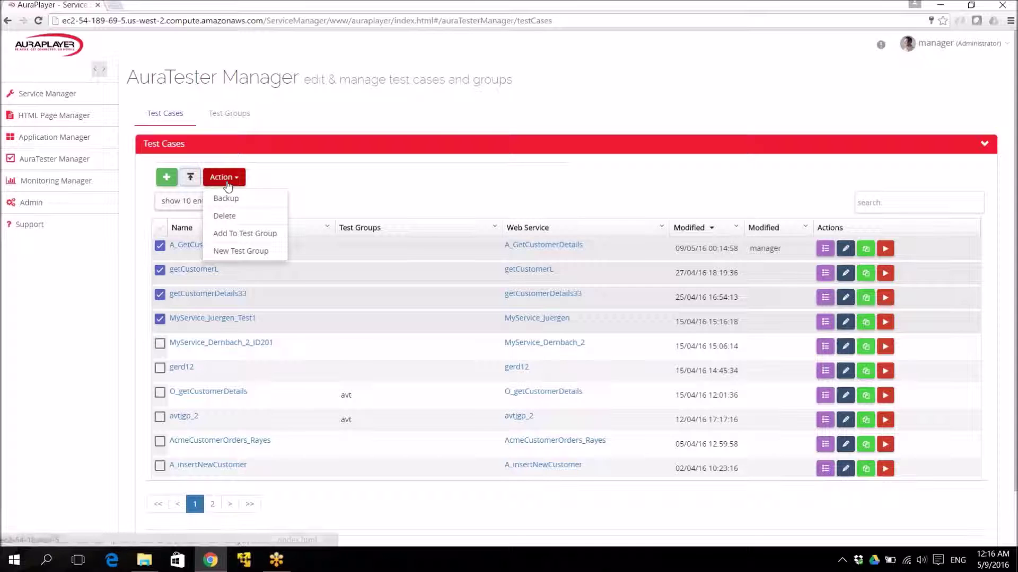
pyautogui.click(269, 236)
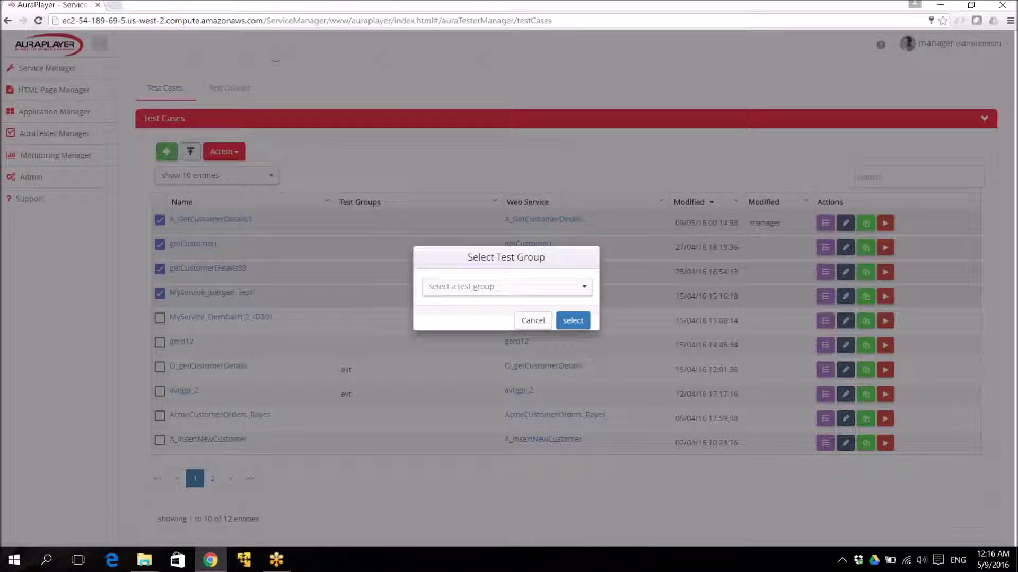
pyautogui.click(462, 287)
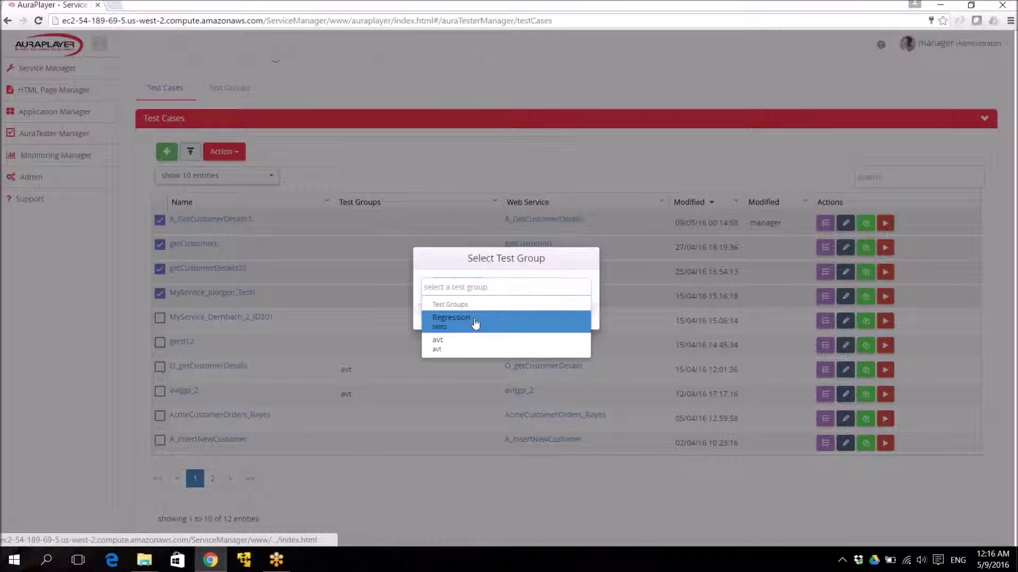
pyautogui.click(475, 323)
pyautogui.click(575, 322)
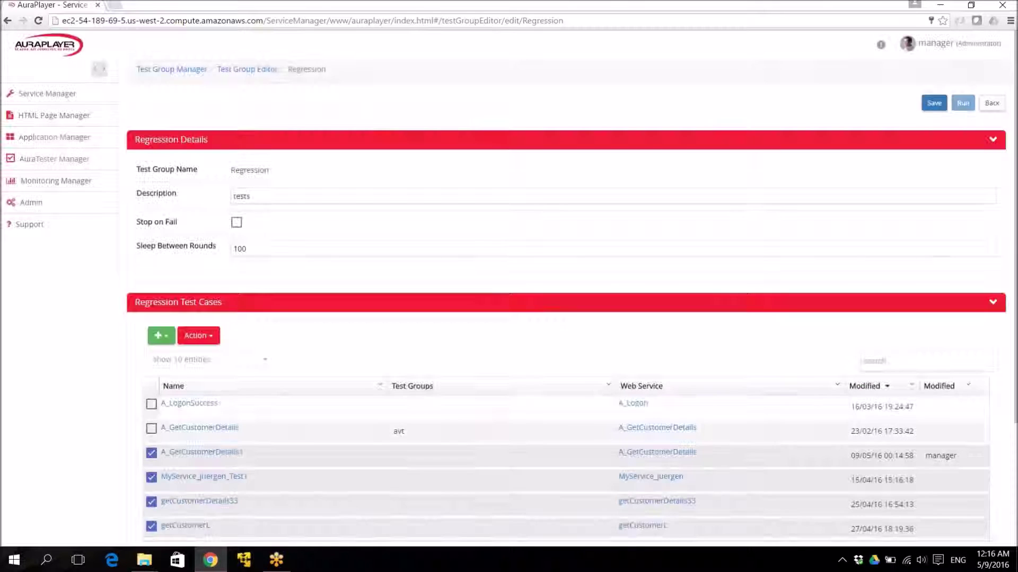
pyautogui.scroll(-2, 566, 297)
pyautogui.scroll(-2, 566, 297)
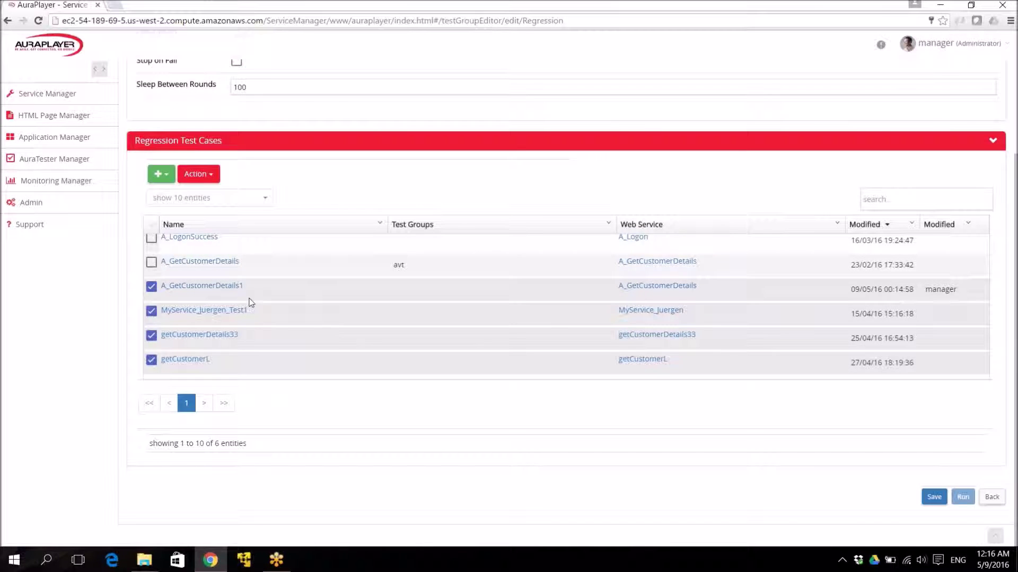
pyautogui.click(933, 499)
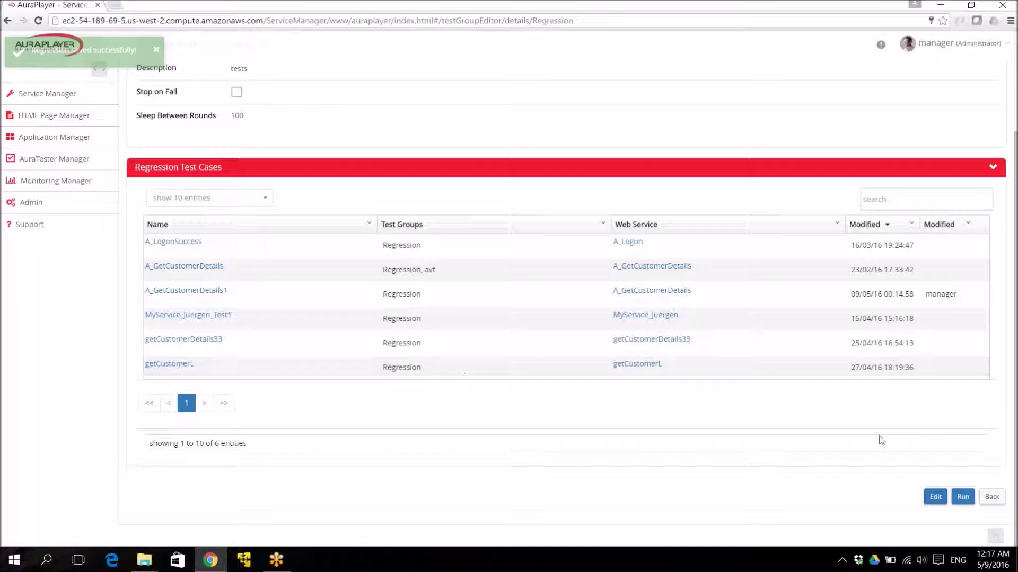
pyautogui.scroll(2, 566, 165)
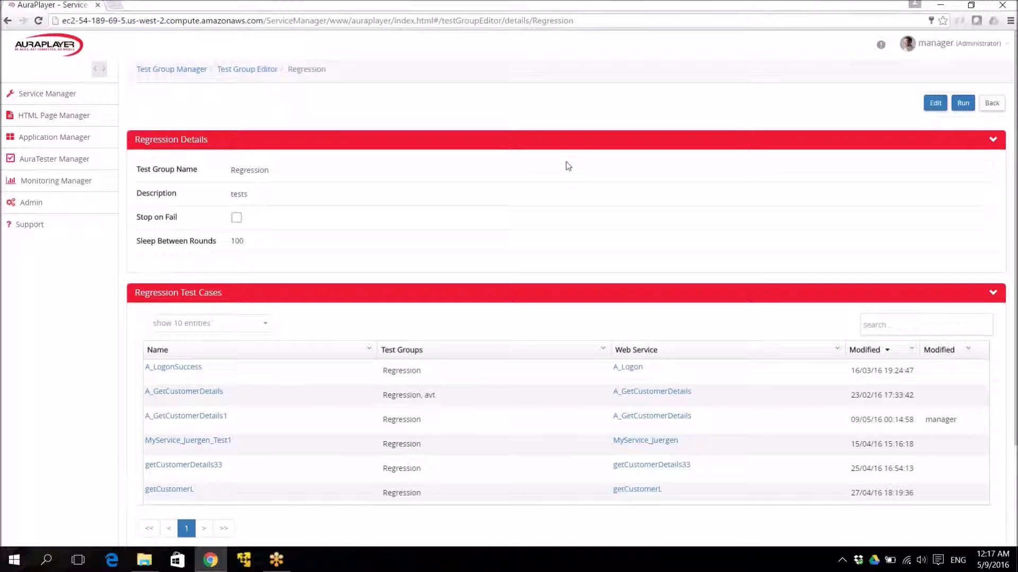
pyautogui.scroll(-2, 567, 166)
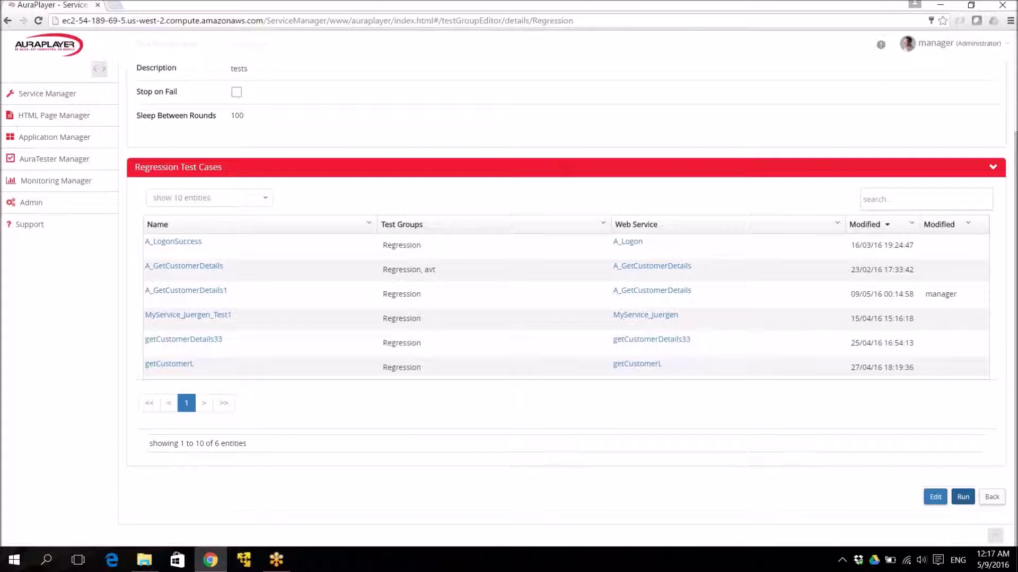
# Run the Regression group and review the JSON test report showing Success for every case.
pyautogui.click(962, 496)
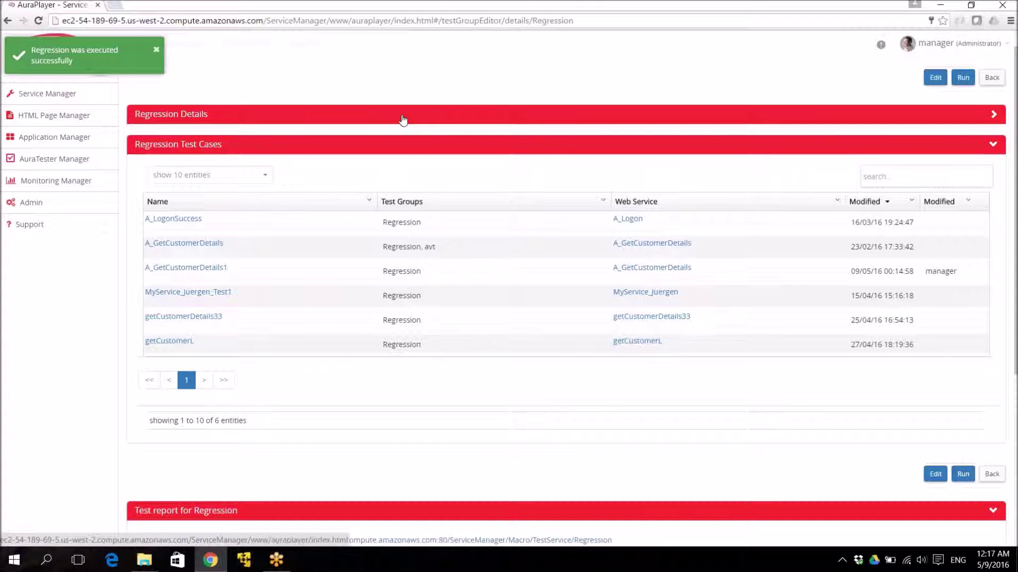
pyautogui.scroll(-5, 24, 455)
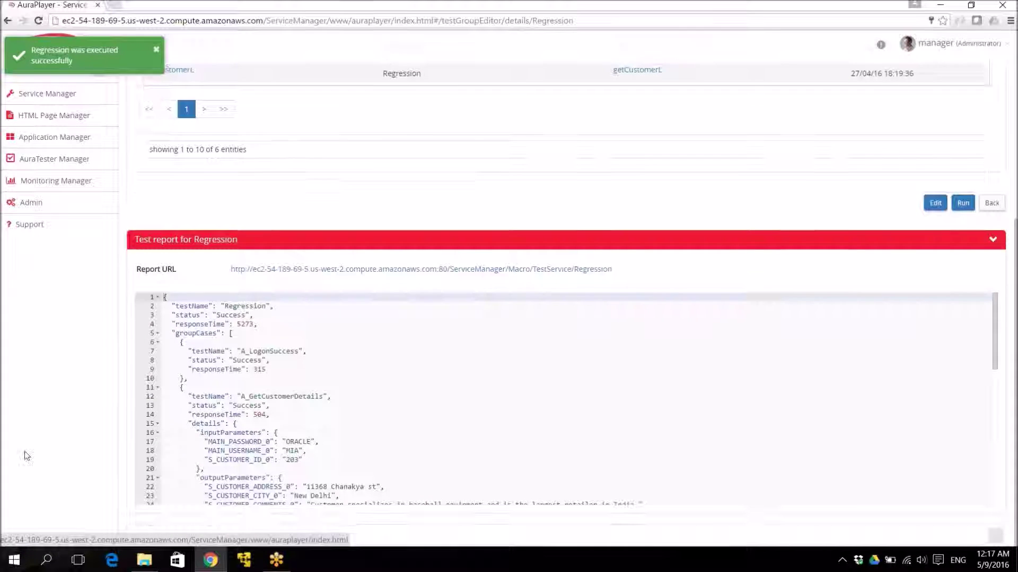
pyautogui.click(266, 369)
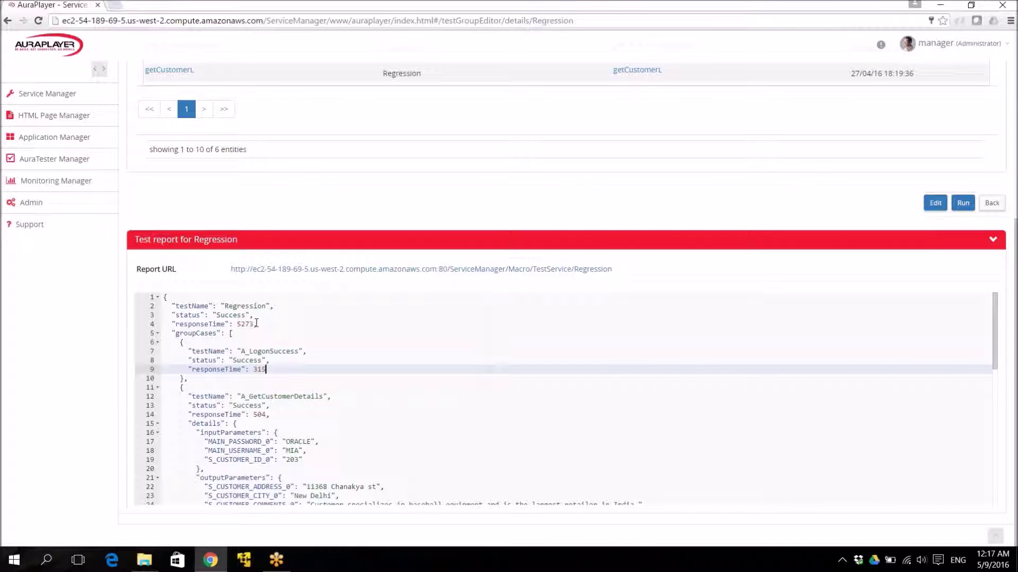
pyautogui.scroll(-2, 256, 323)
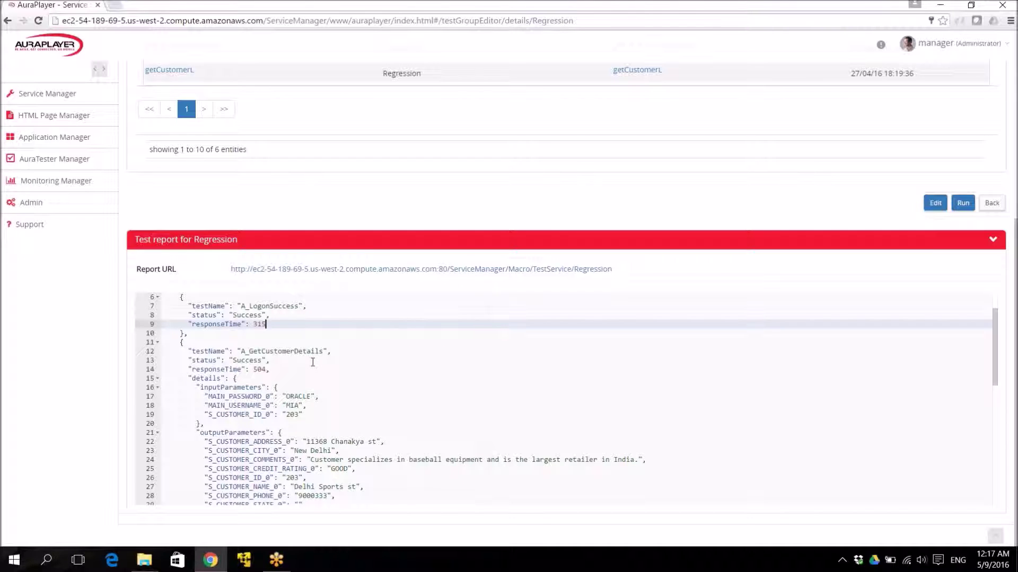
pyautogui.scroll(-10, 313, 361)
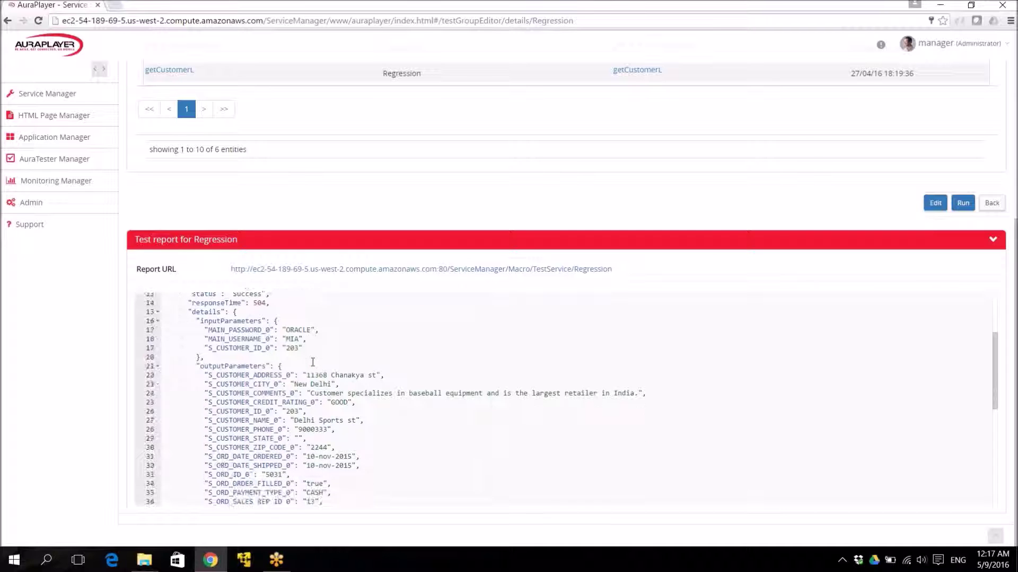
pyautogui.scroll(-2, 313, 362)
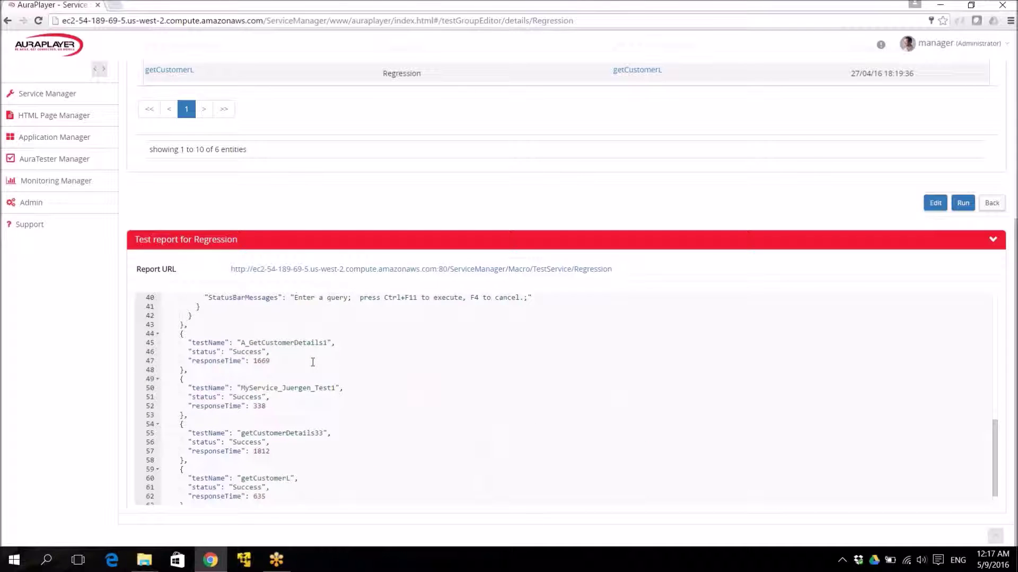
pyautogui.scroll(2, 312, 362)
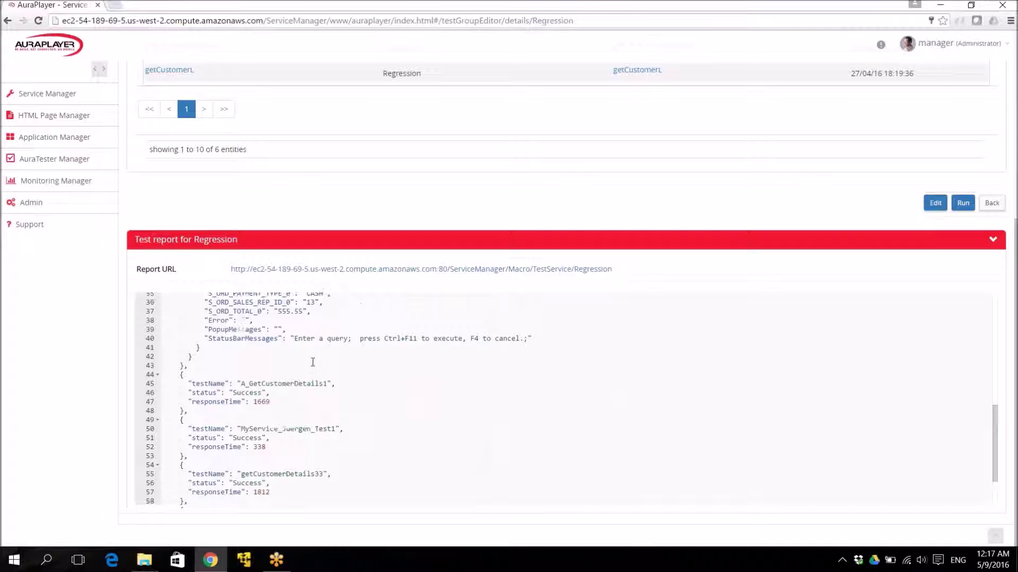
pyautogui.scroll(11, 313, 362)
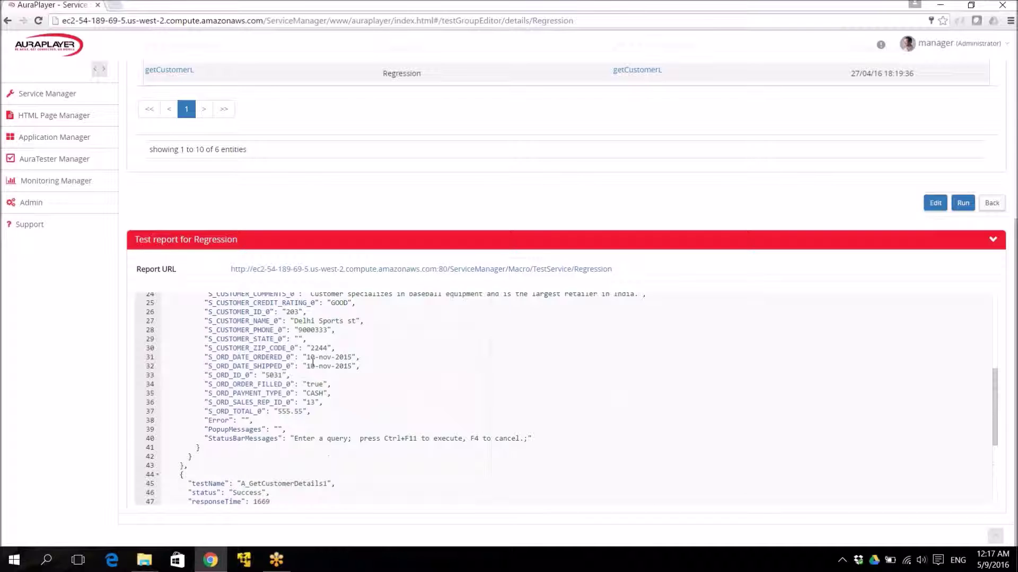
pyautogui.click(313, 370)
pyautogui.scroll(6, 313, 369)
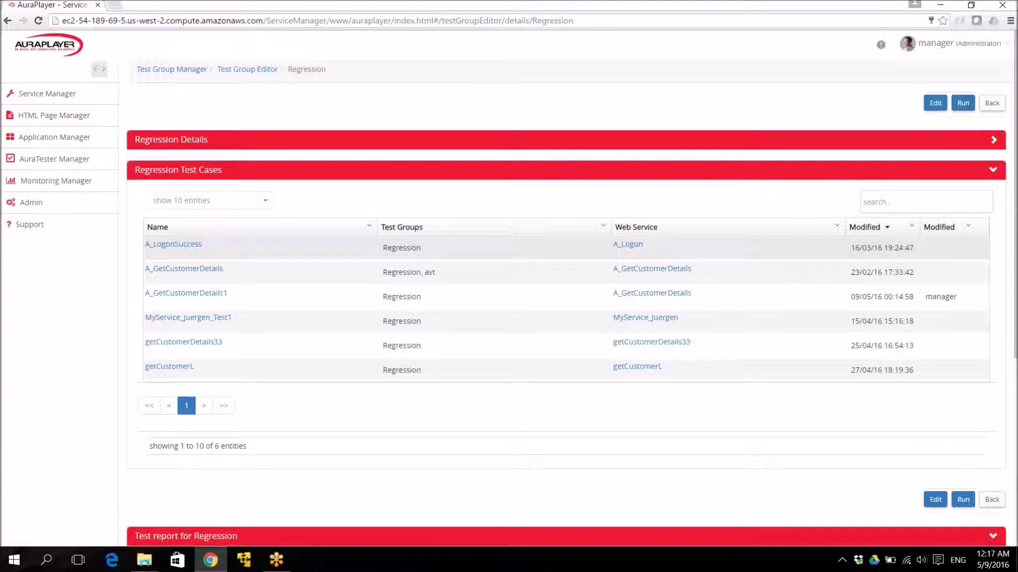
pyautogui.scroll(-3, 571, 289)
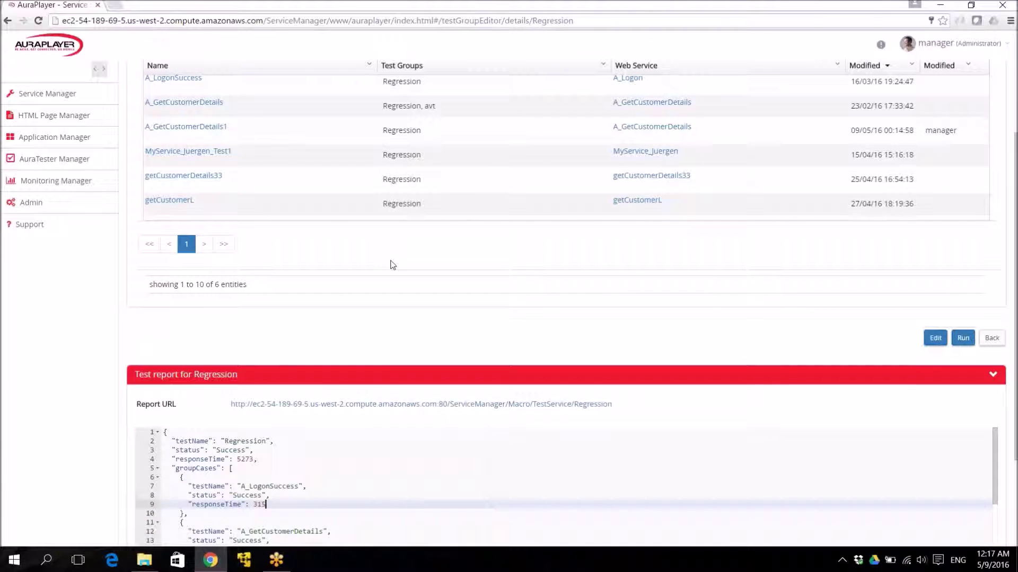
# Select and copy the report URL from the test report.
pyautogui.moveTo(620, 403); pyautogui.dragTo(217, 404)
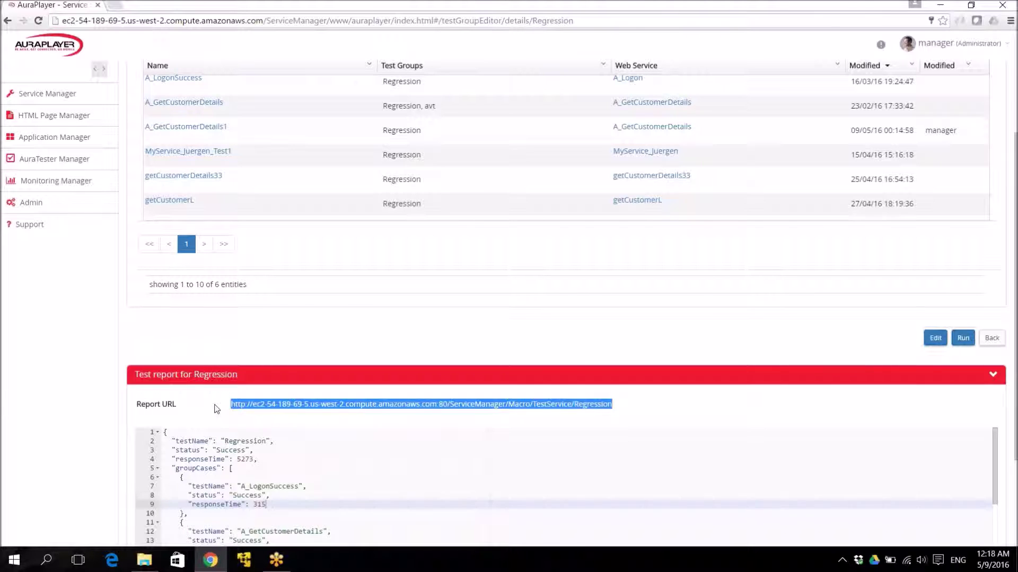
pyautogui.rightClick(214, 408)
pyautogui.click(100, 417)
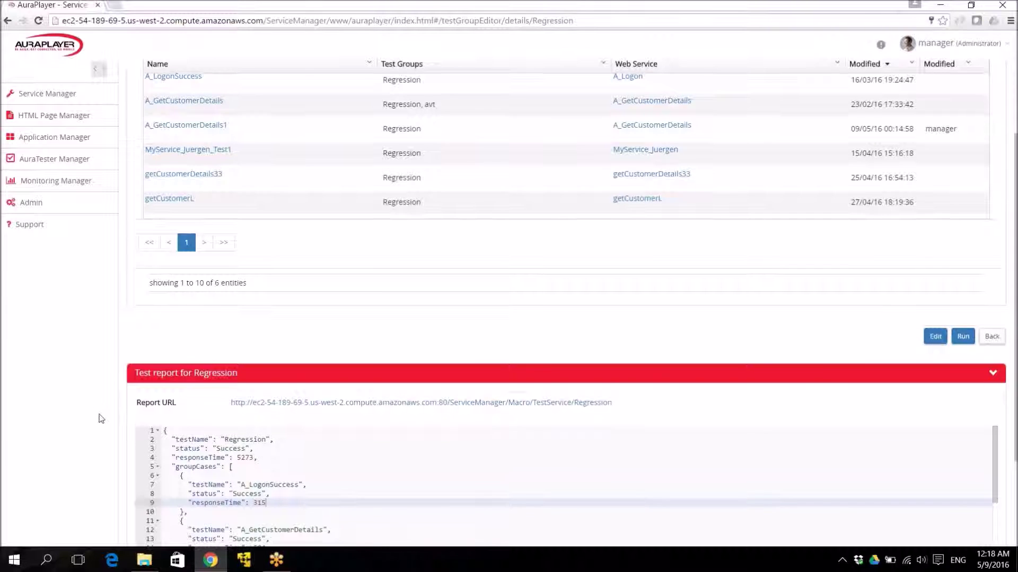
pyautogui.scroll(-2, 101, 419)
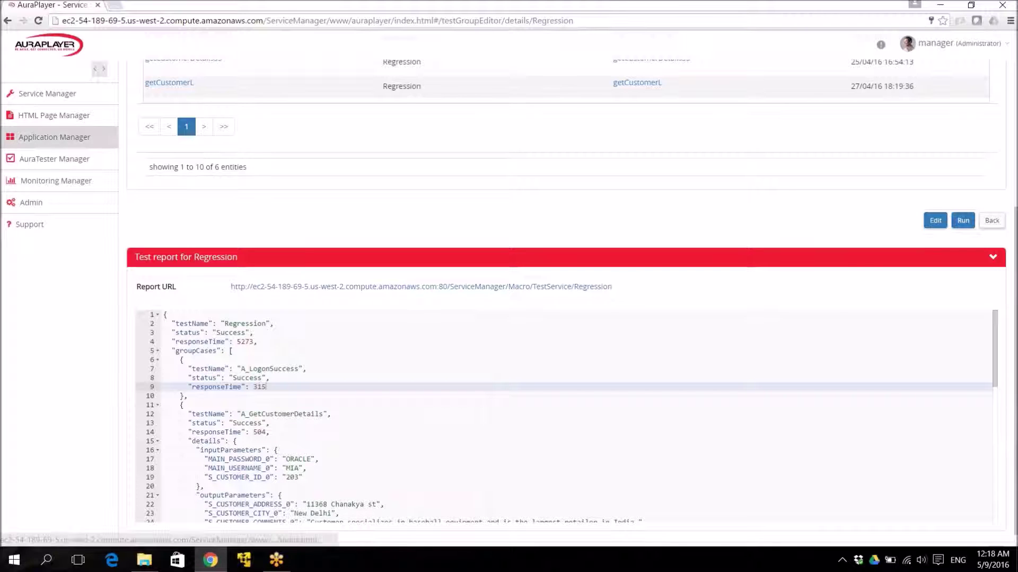
pyautogui.rightClick(53, 333)
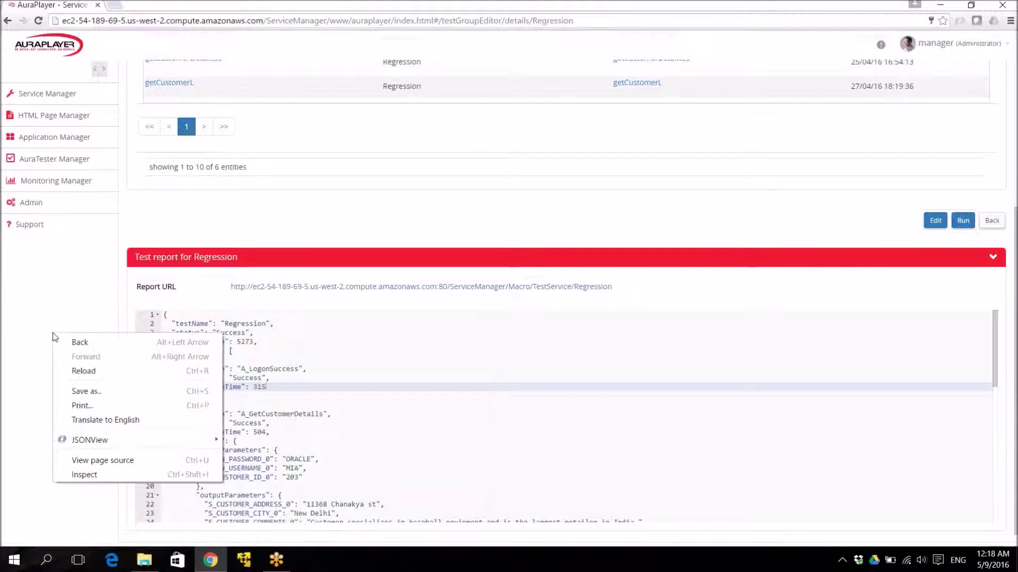
pyautogui.click(69, 186)
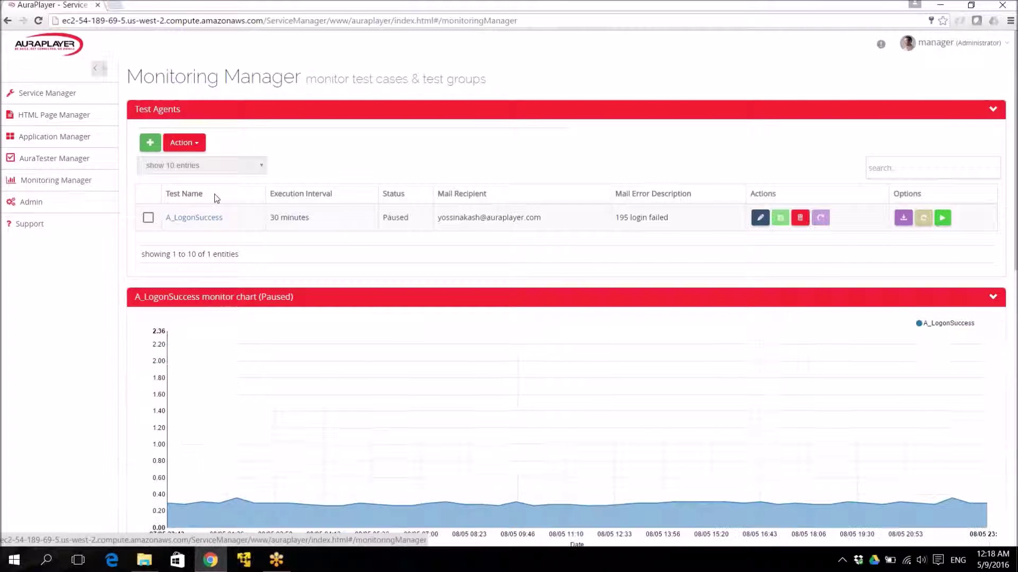
pyautogui.scroll(-1, 64, 375)
pyautogui.scroll(-3, 64, 375)
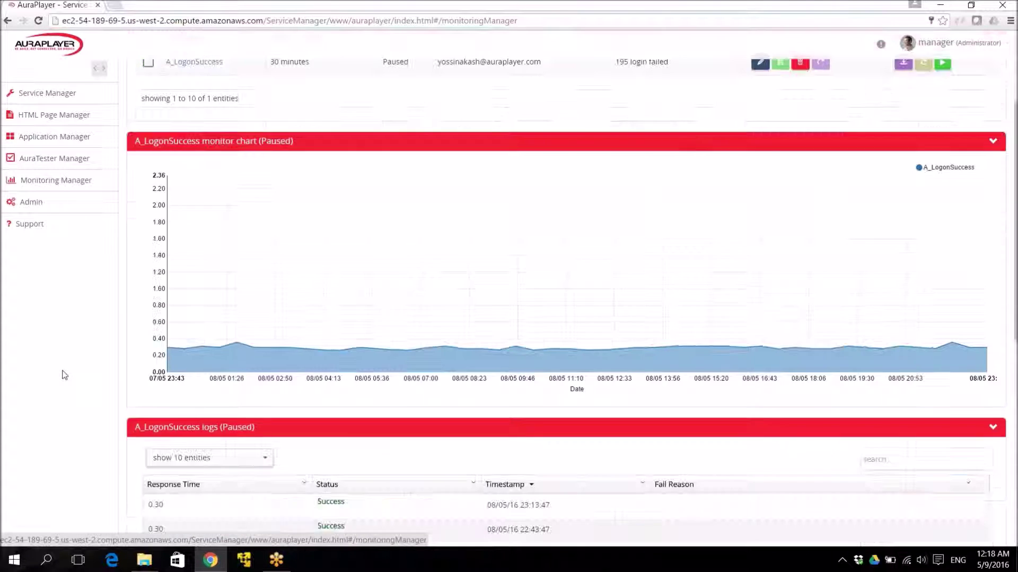
pyautogui.scroll(4, 64, 375)
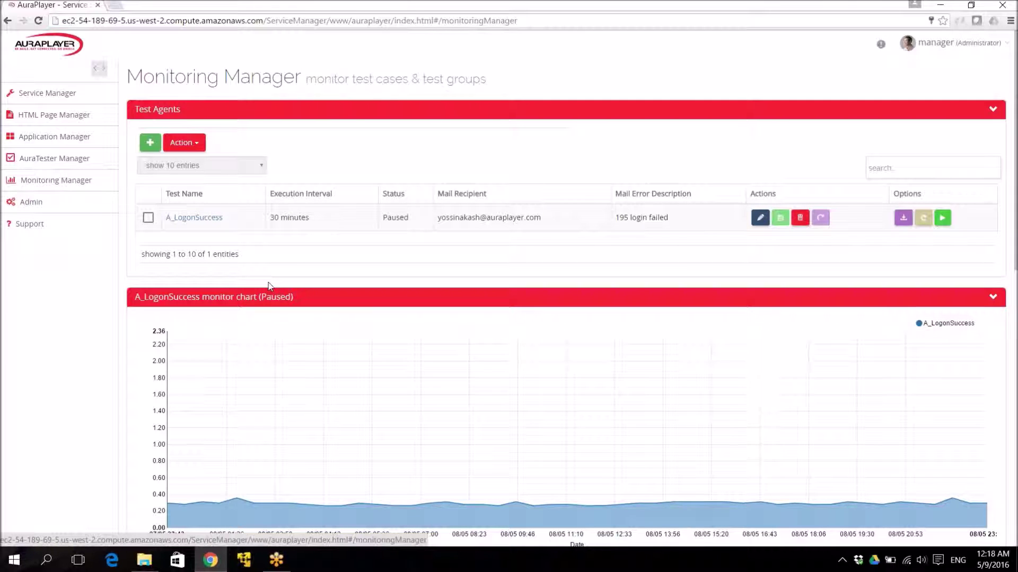
pyautogui.scroll(-2, 269, 286)
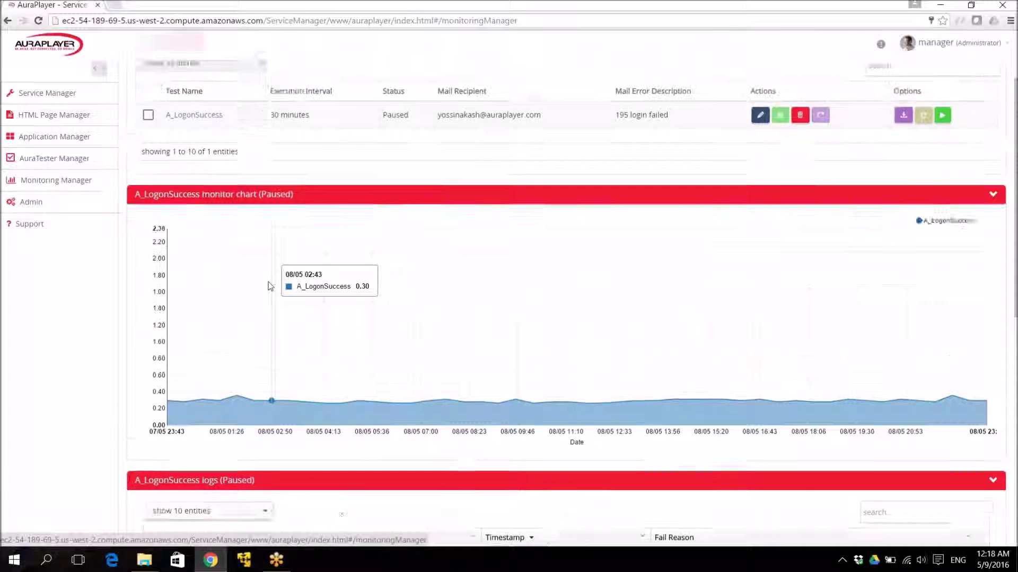
pyautogui.scroll(2, 269, 286)
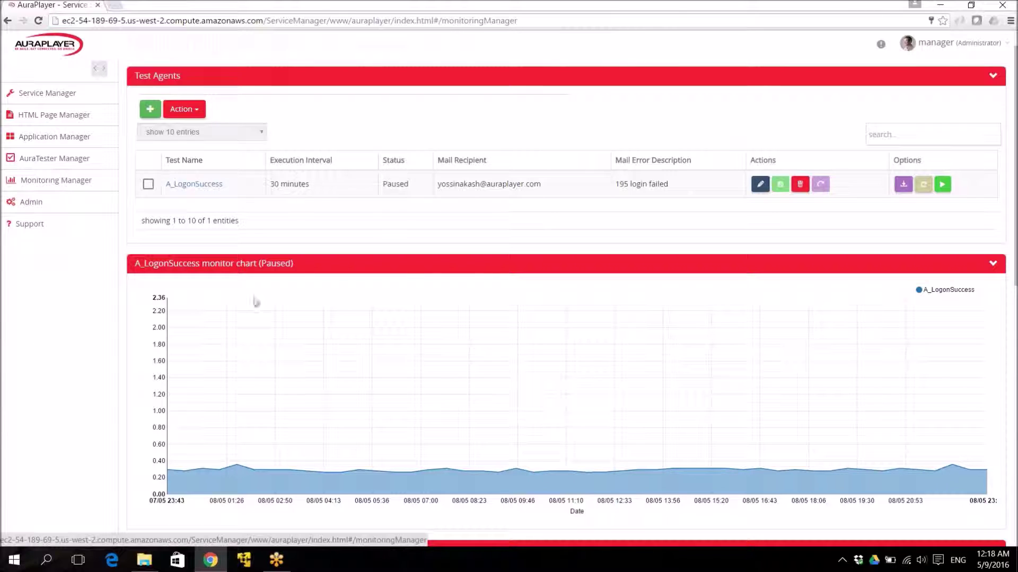
pyautogui.tripleClick(472, 184)
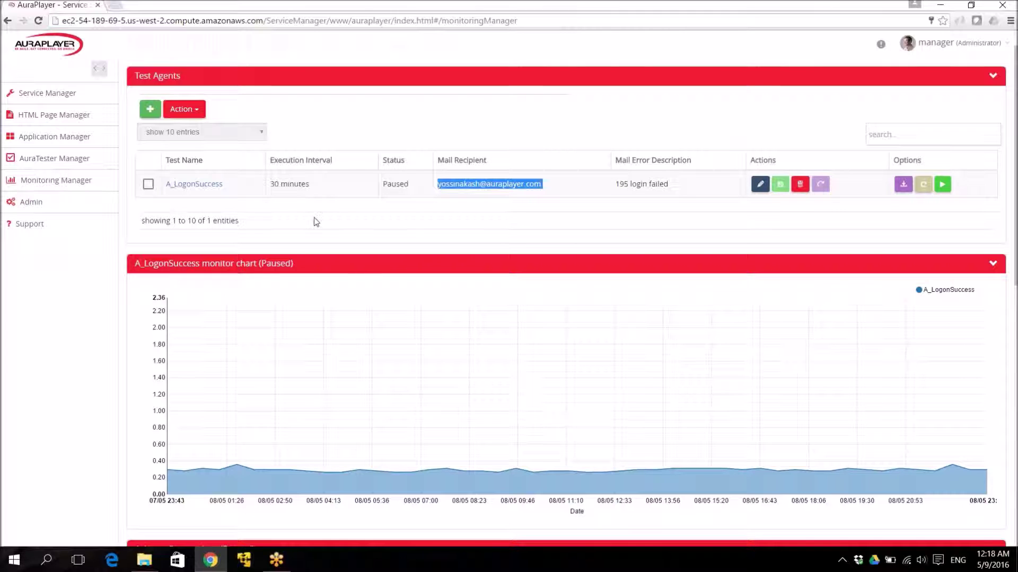
# Add a new test agent for A_GetCustomerDetails1, found by searching 'getcusto' among the test cases.
pyautogui.click(150, 109)
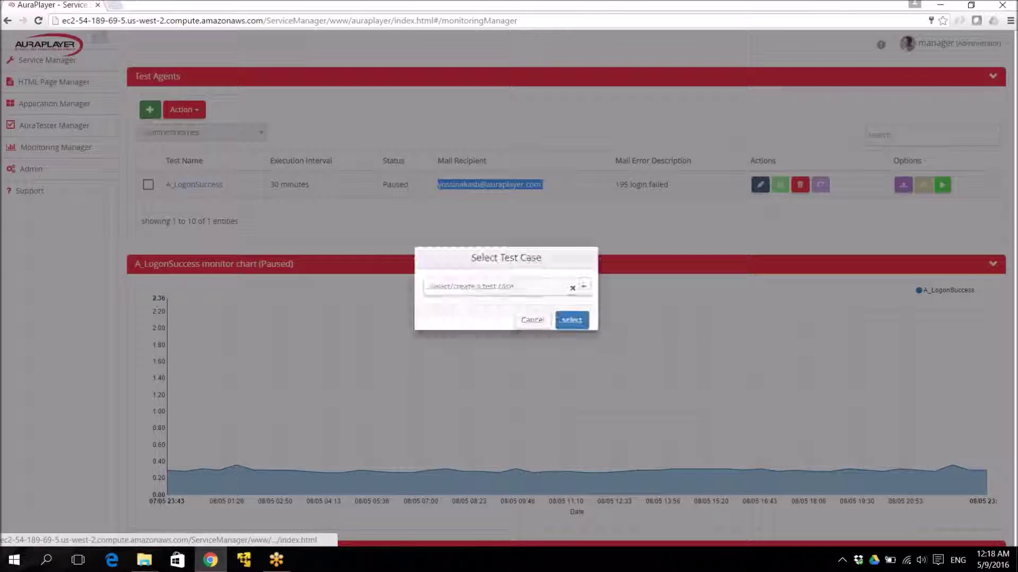
pyautogui.click(565, 288)
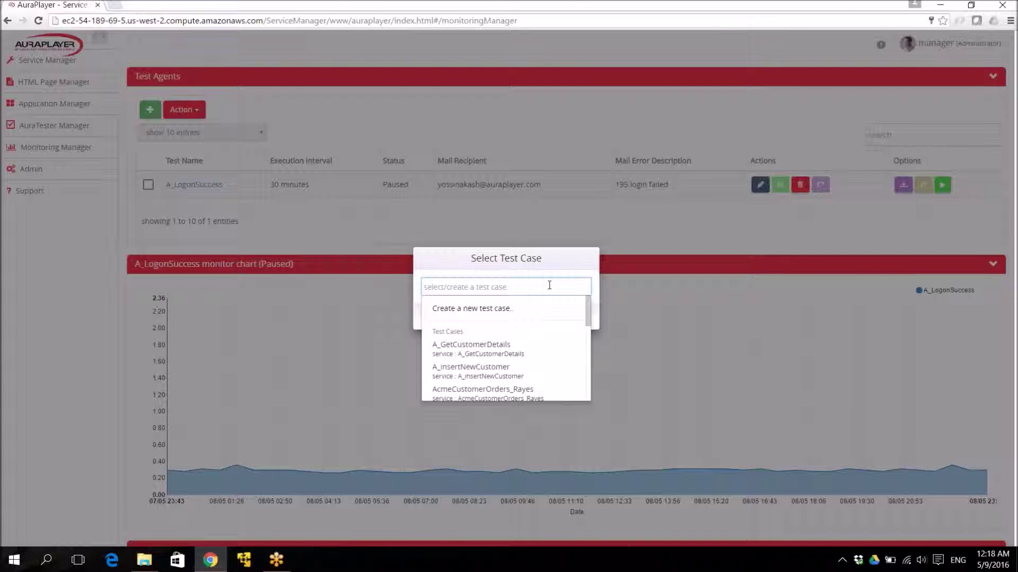
pyautogui.write('get')
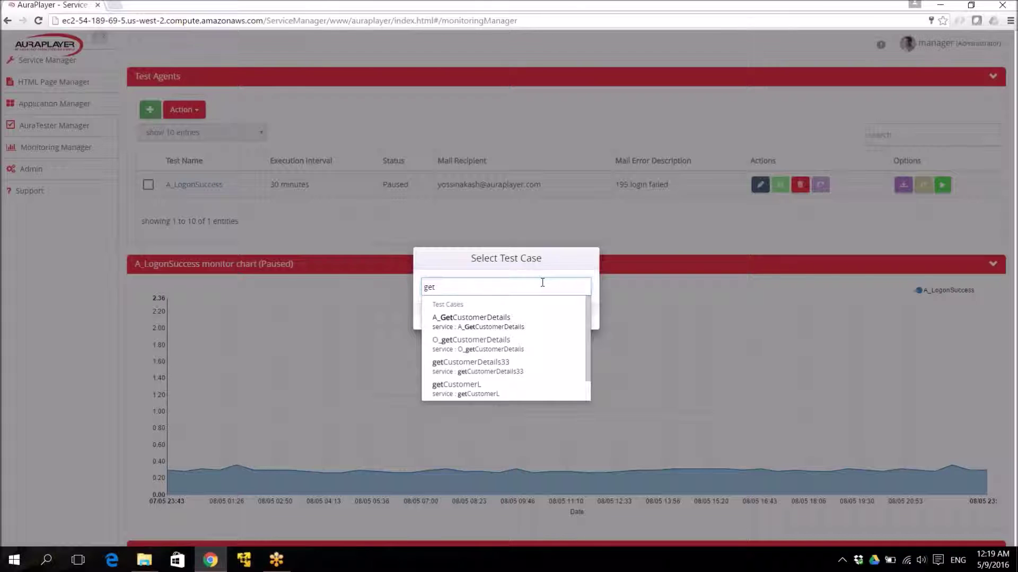
pyautogui.write('custo')
pyautogui.moveTo(588, 355); pyautogui.dragTo(587, 385)
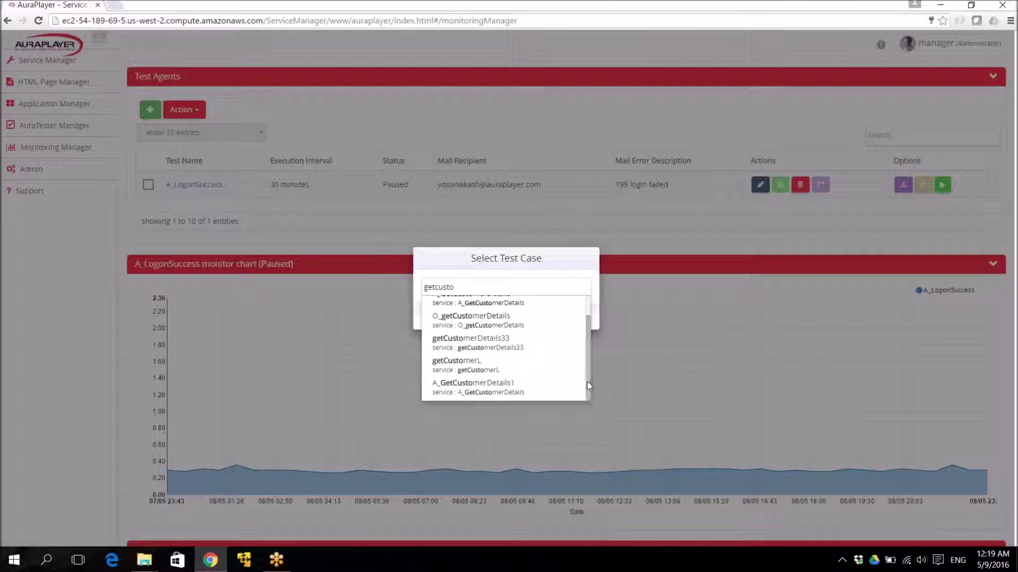
pyautogui.click(517, 387)
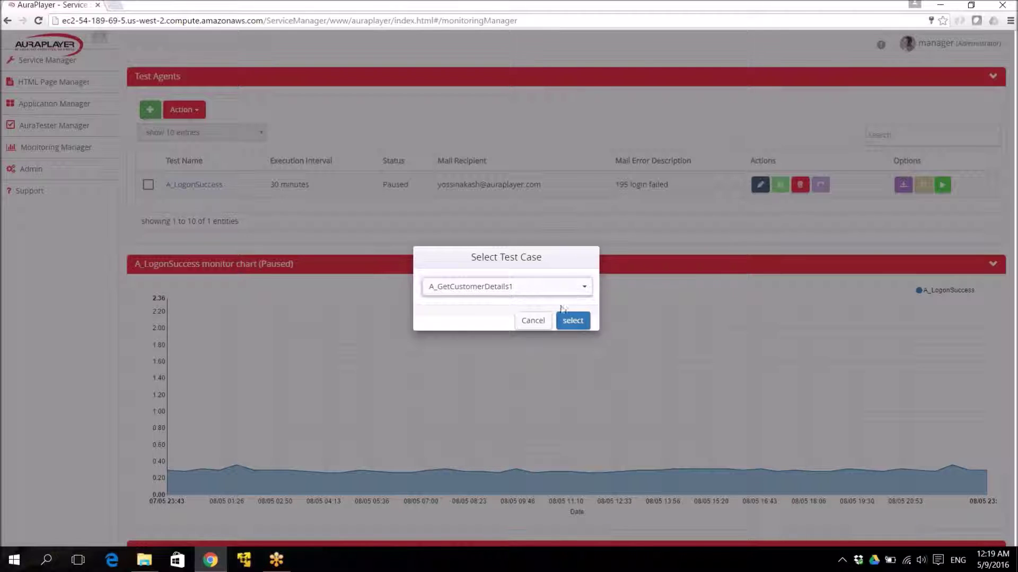
pyautogui.click(573, 321)
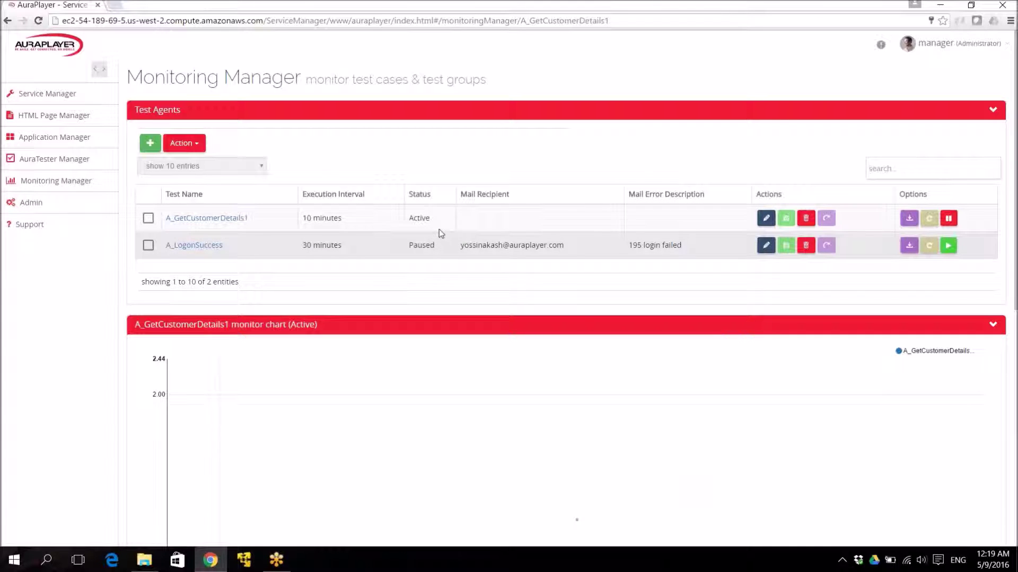
# Give A_GetCustomerDetails1 a 30-minute interval, the recipient's e-mail and error text 'getCustomer details failed on 5 erver', then save.
pyautogui.click(765, 218)
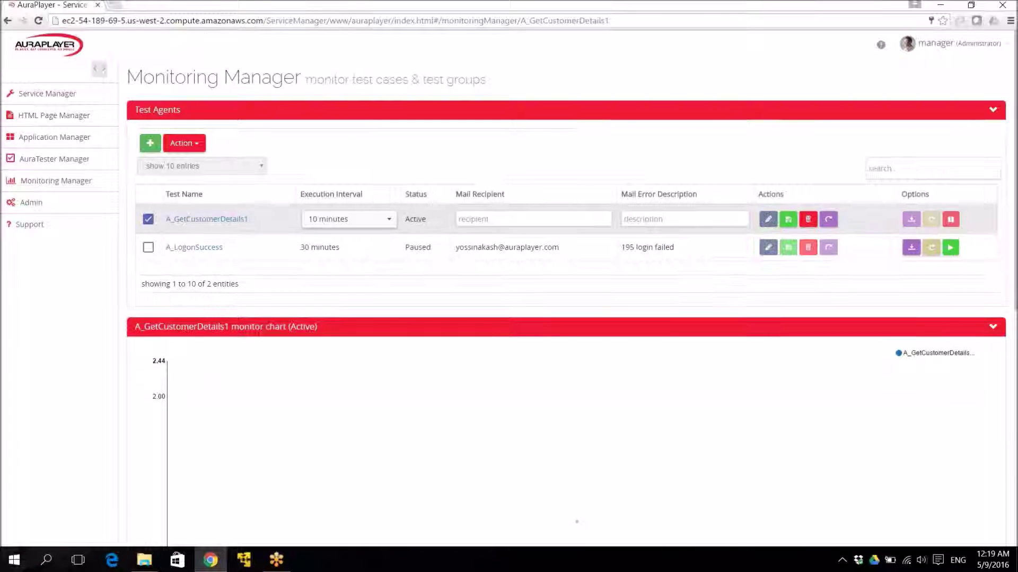
pyautogui.click(349, 219)
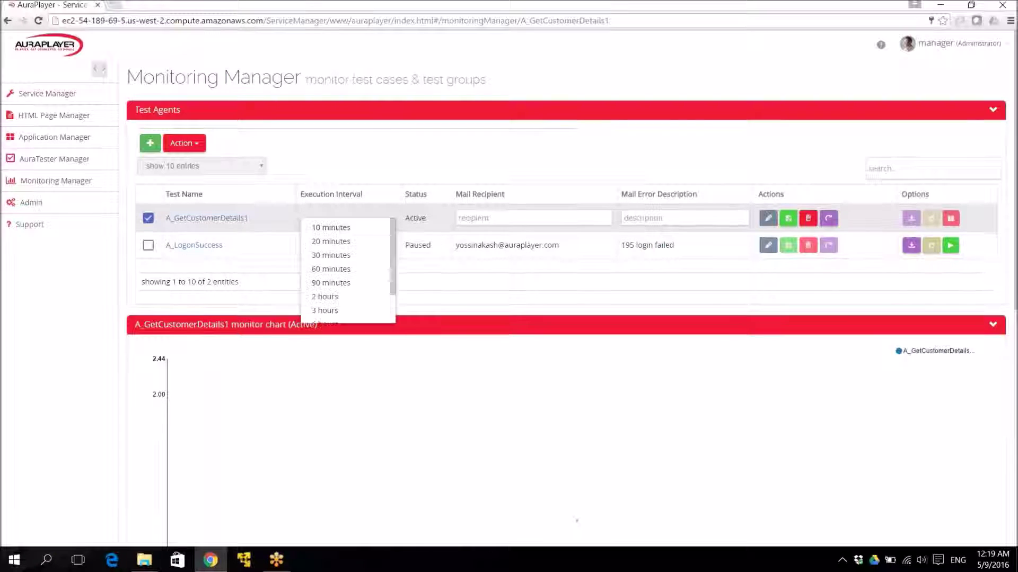
pyautogui.click(356, 255)
pyautogui.click(505, 220)
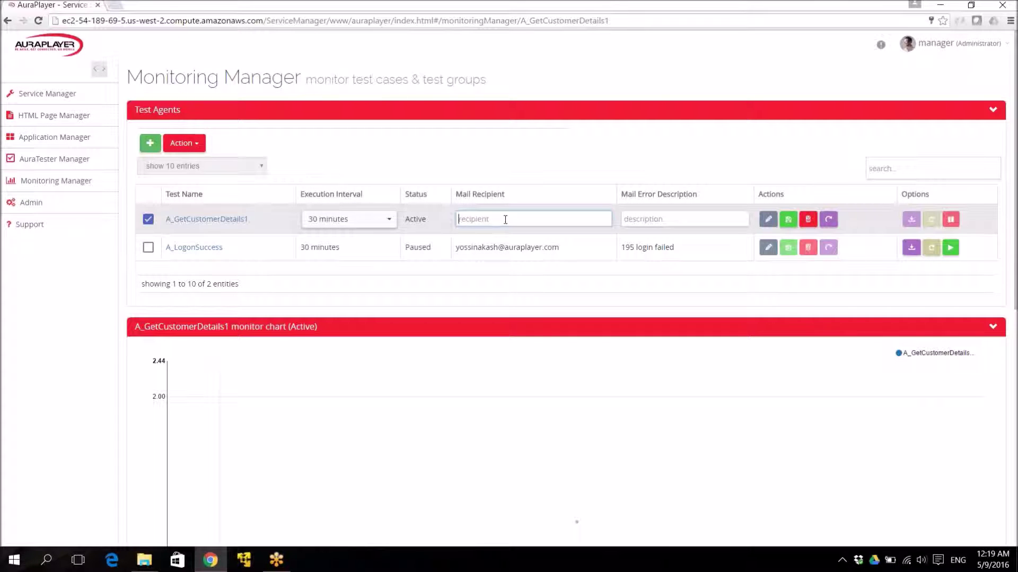
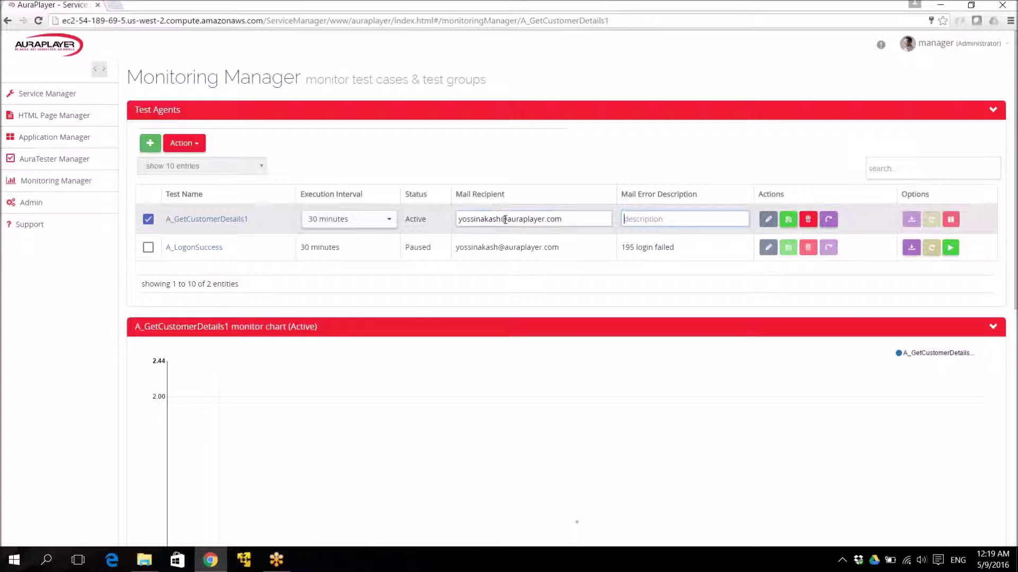
pyautogui.write('getCustomer details failed on ')
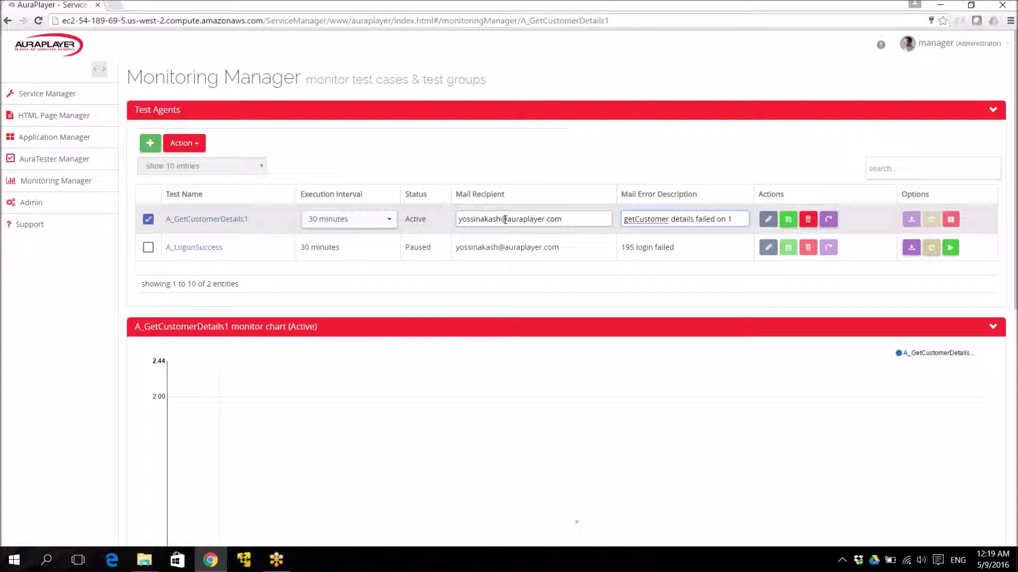
pyautogui.write('5 erver')
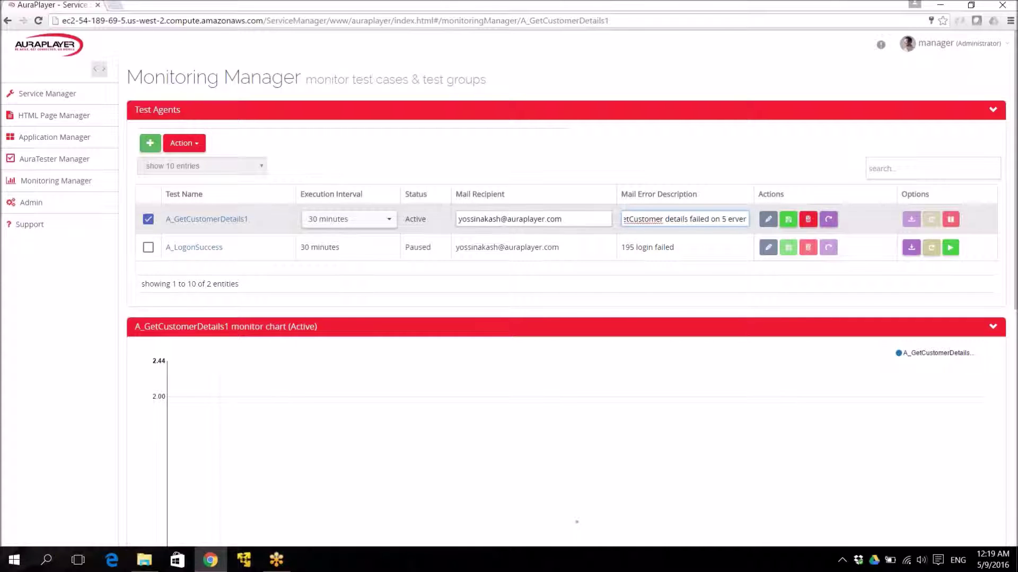
pyautogui.click(789, 219)
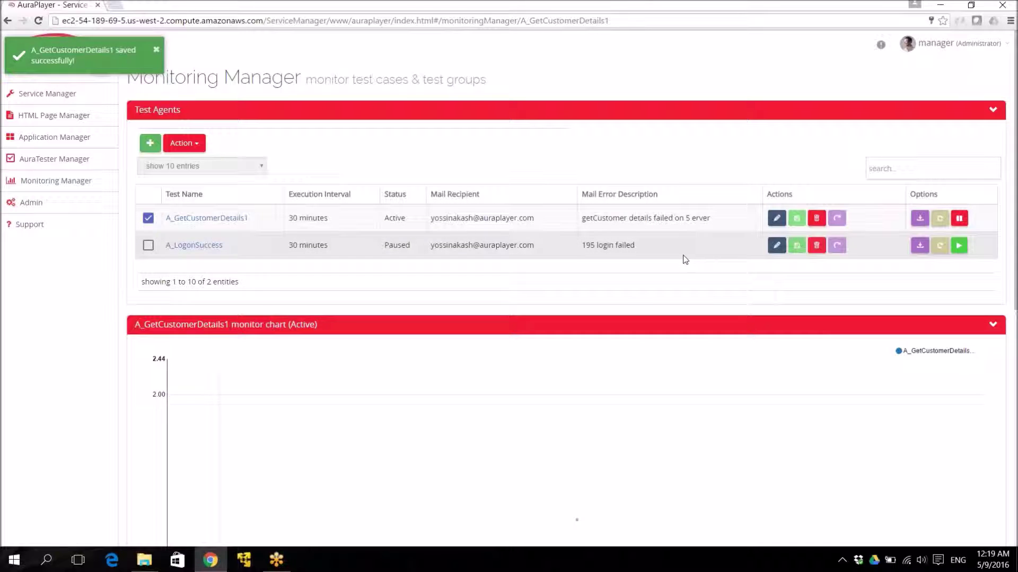
# Select the A_LogonSuccess agent and review its monitor chart and run logs.
pyautogui.scroll(-2, 323, 243)
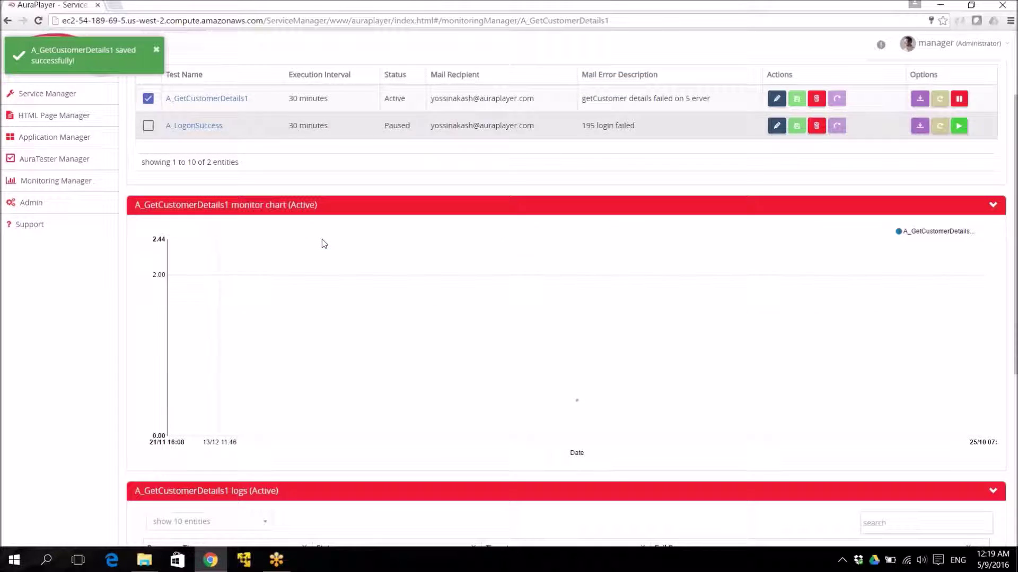
pyautogui.scroll(1, 323, 243)
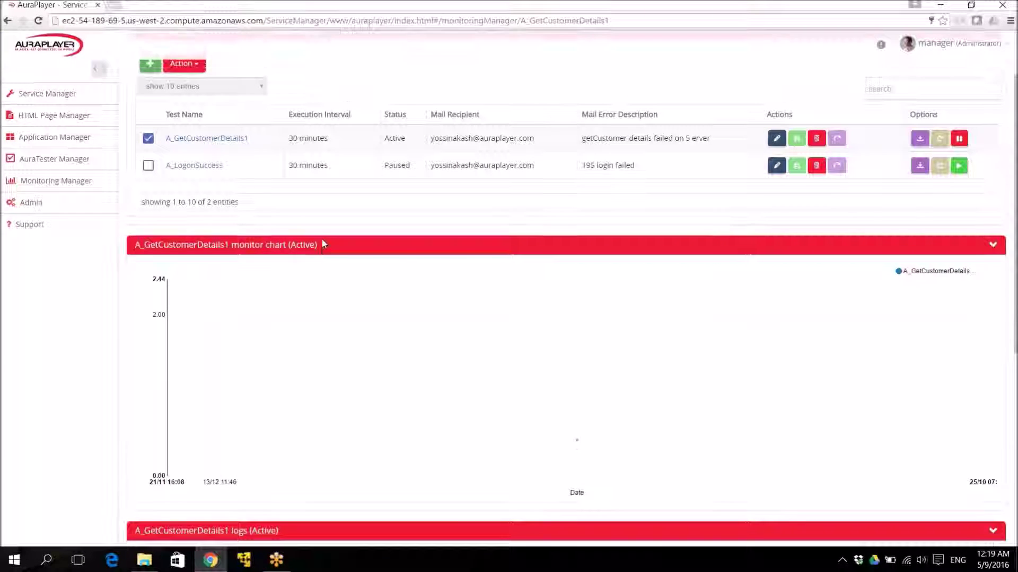
pyautogui.click(208, 165)
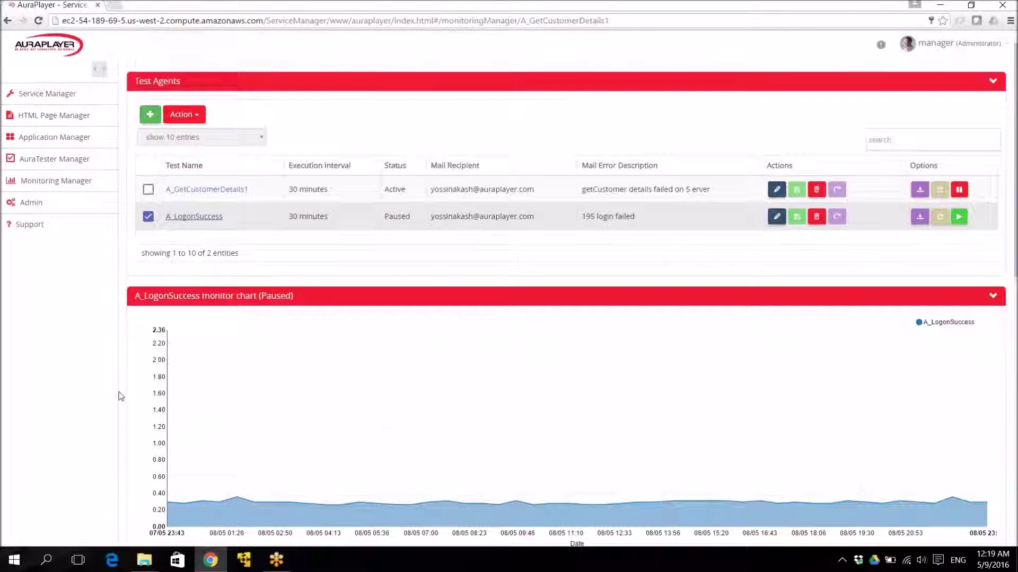
pyautogui.scroll(-3, 477, 371)
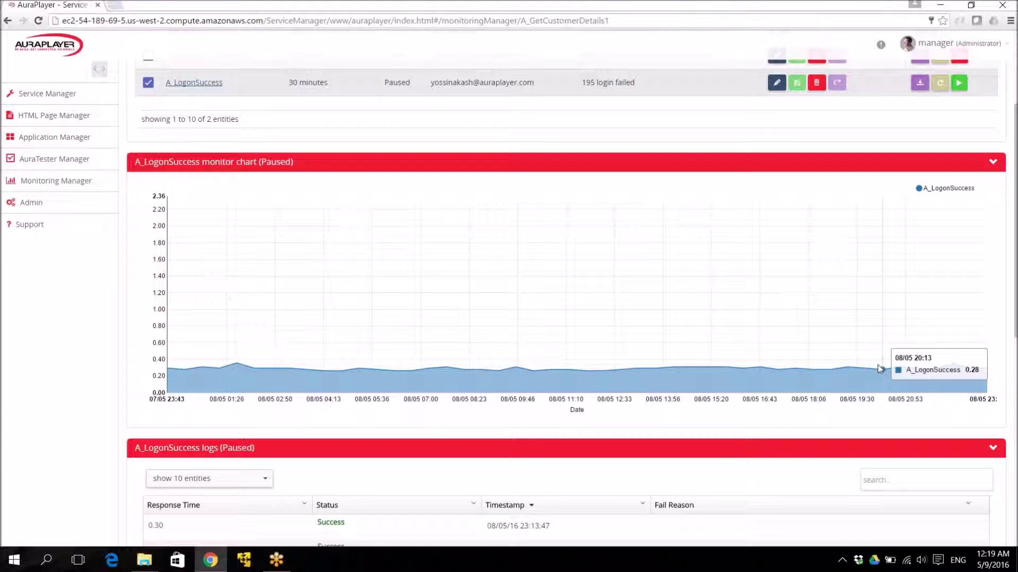
pyautogui.scroll(-2, 2, 421)
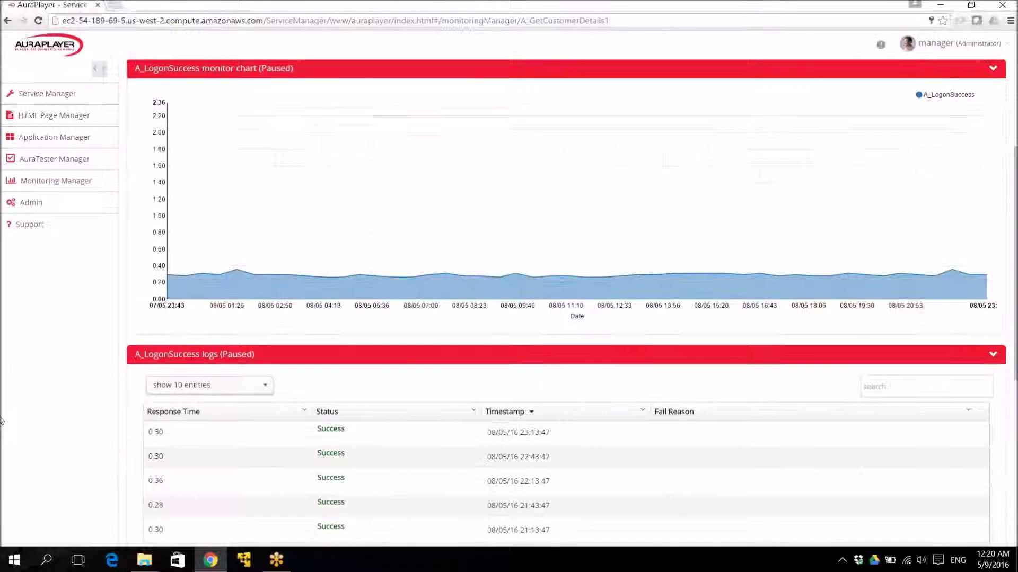
pyautogui.scroll(4, 1, 422)
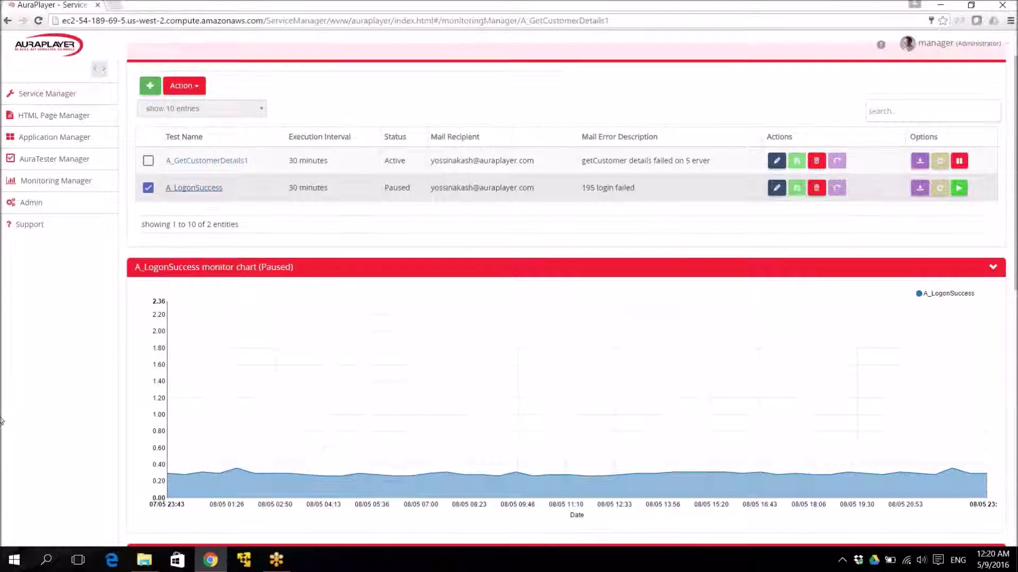
pyautogui.scroll(1, 2, 421)
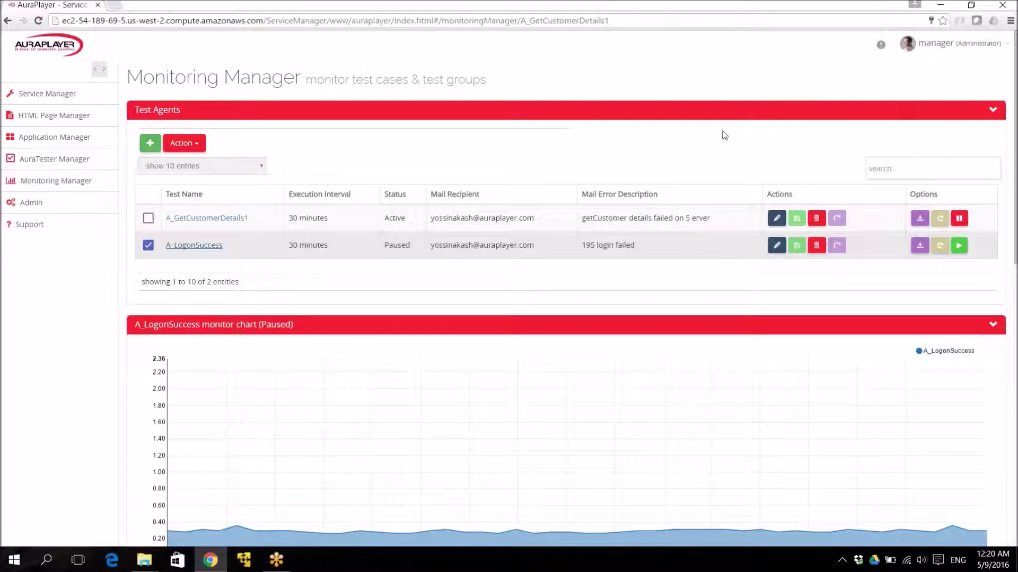